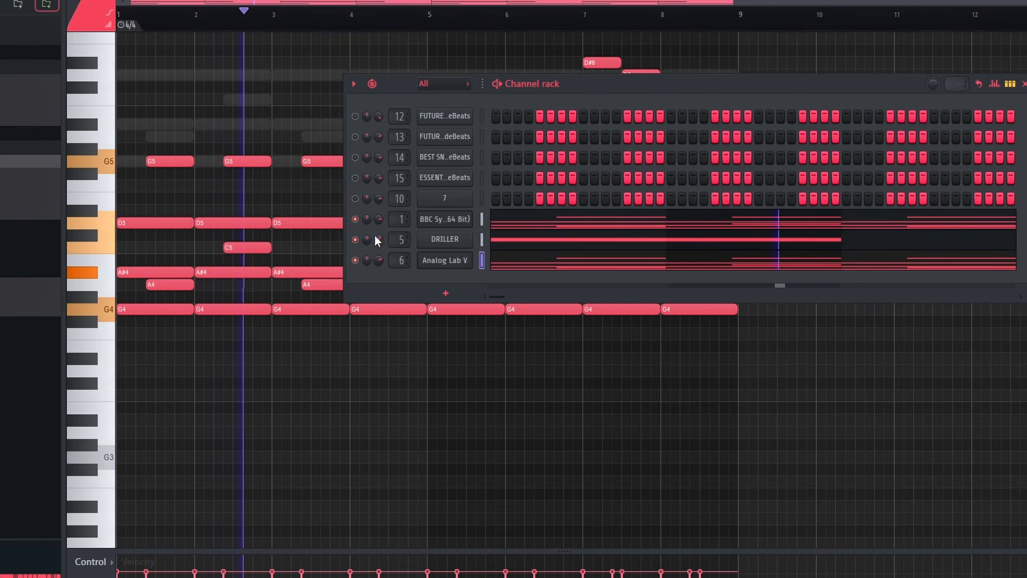
Load a preset from RIFFLE's Core Orchestral category and add a two-bar G4 note starting at bar 7
right_click(269, 111)
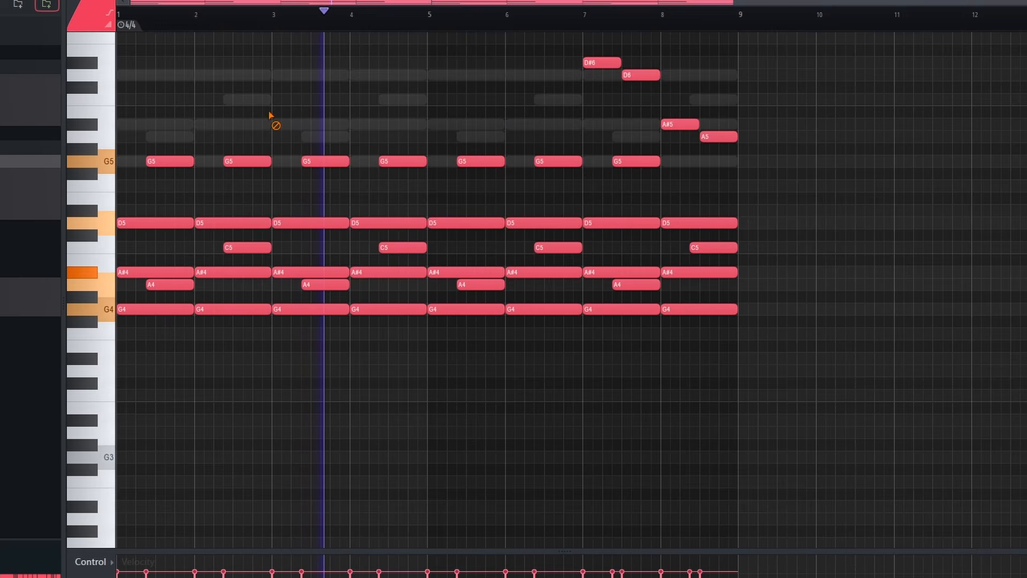
key("F9")
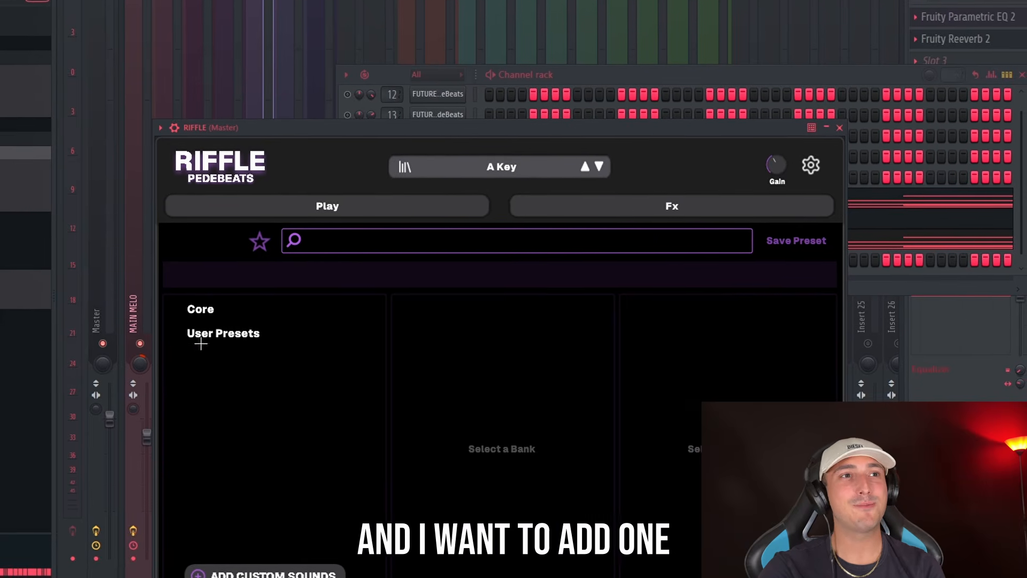
left_click(216, 296)
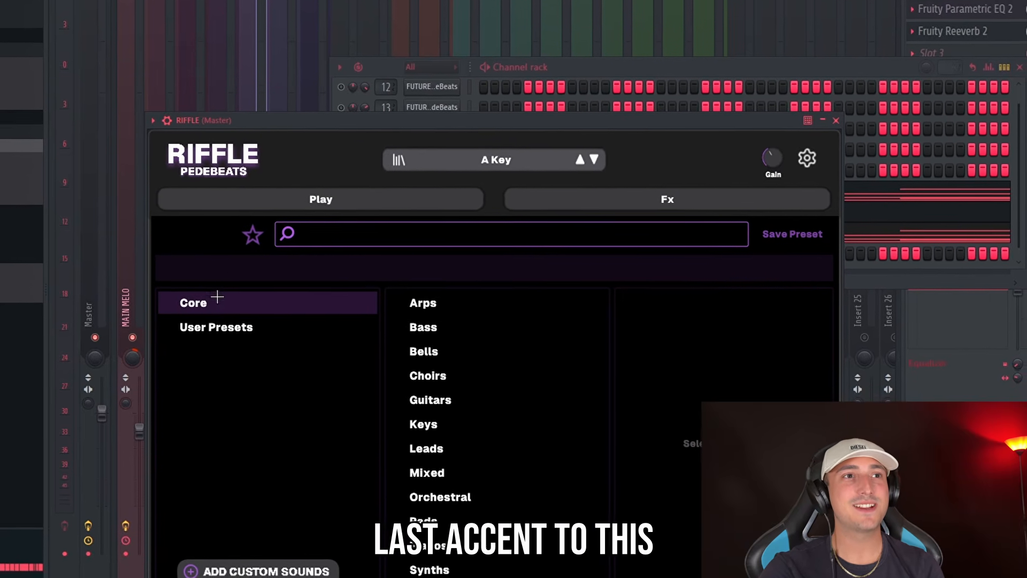
left_click(430, 491)
scroll(690, 385, "down", 5)
left_click(669, 380)
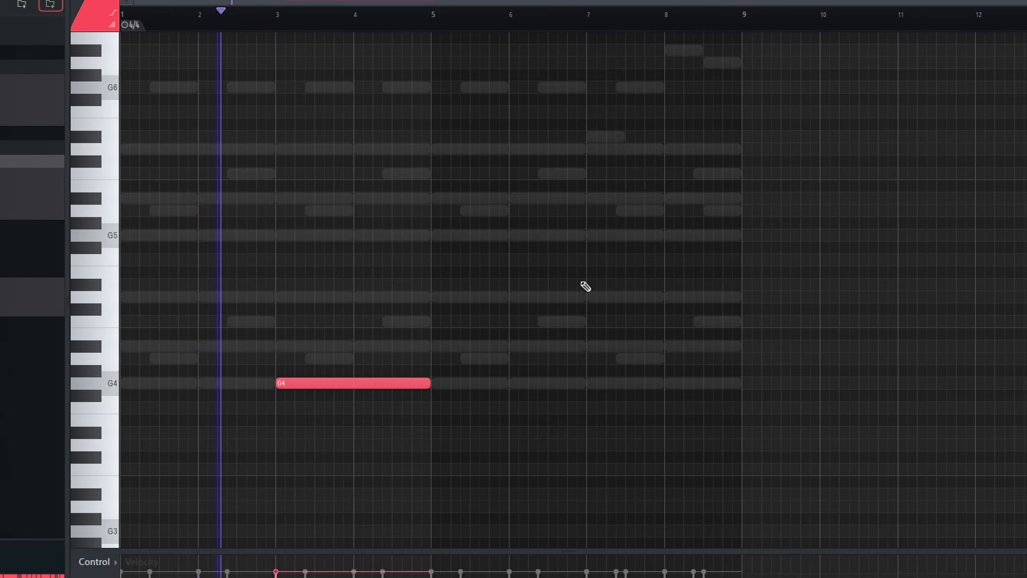
left_click(600, 382)
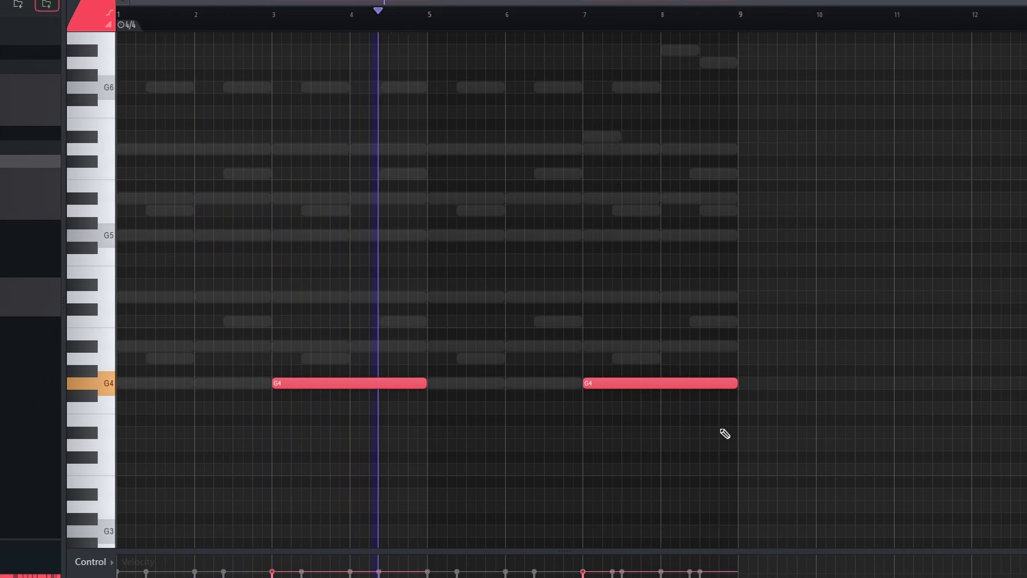
Examine the note patterns of the Analog Lab V and RIFFLE channels in the piano roll
key("F6")
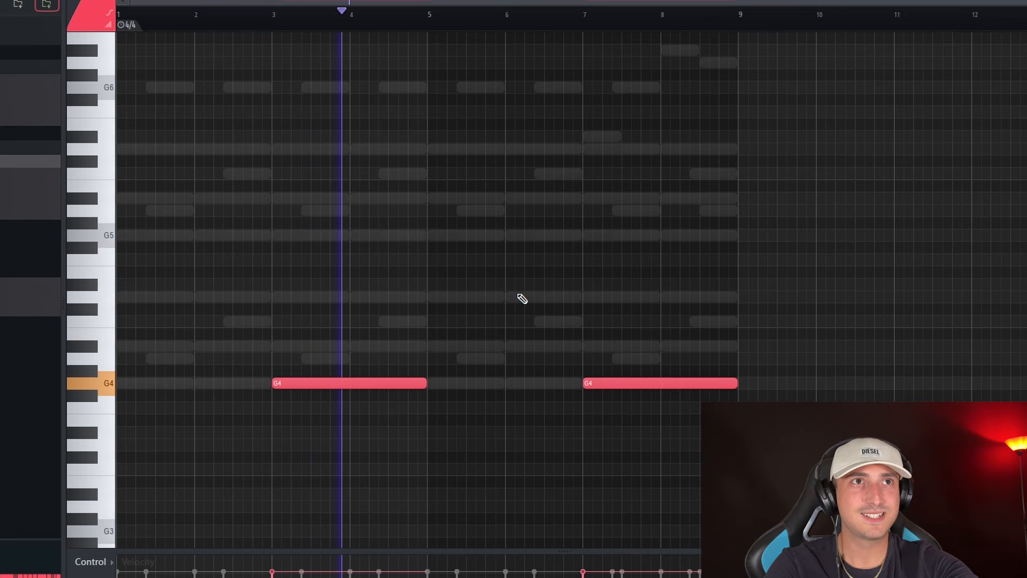
key("F6")
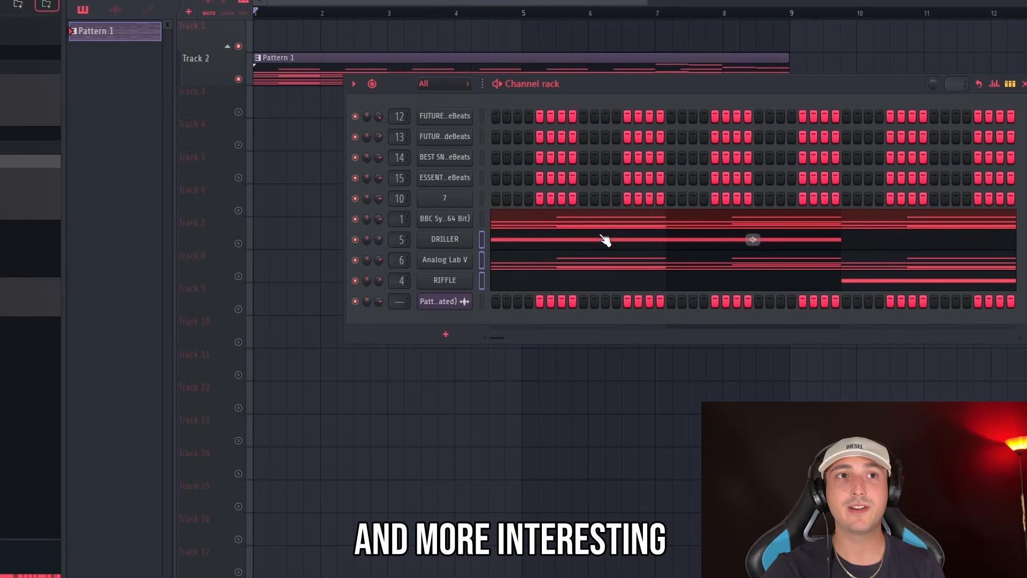
left_click(538, 268)
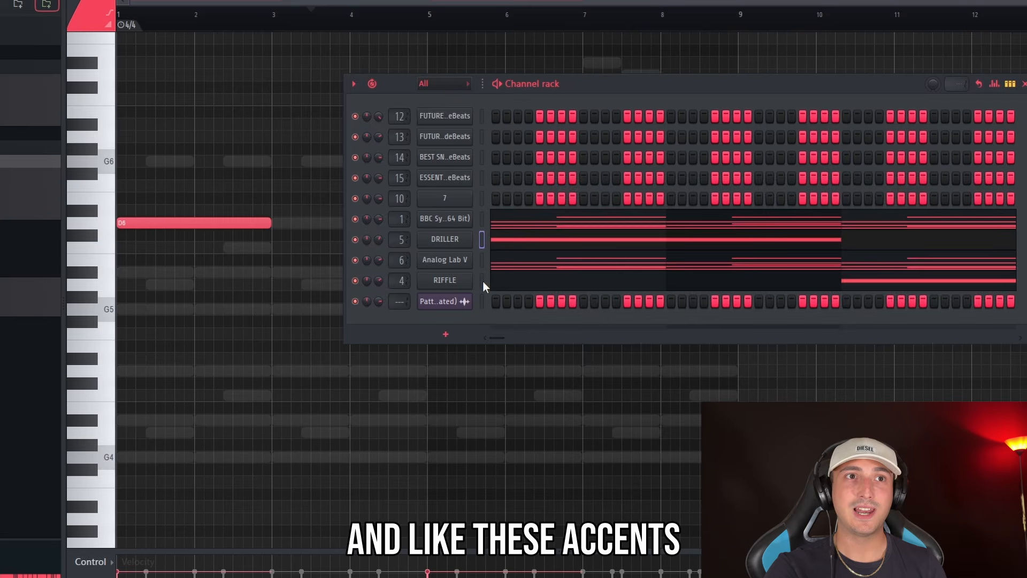
left_click(483, 280)
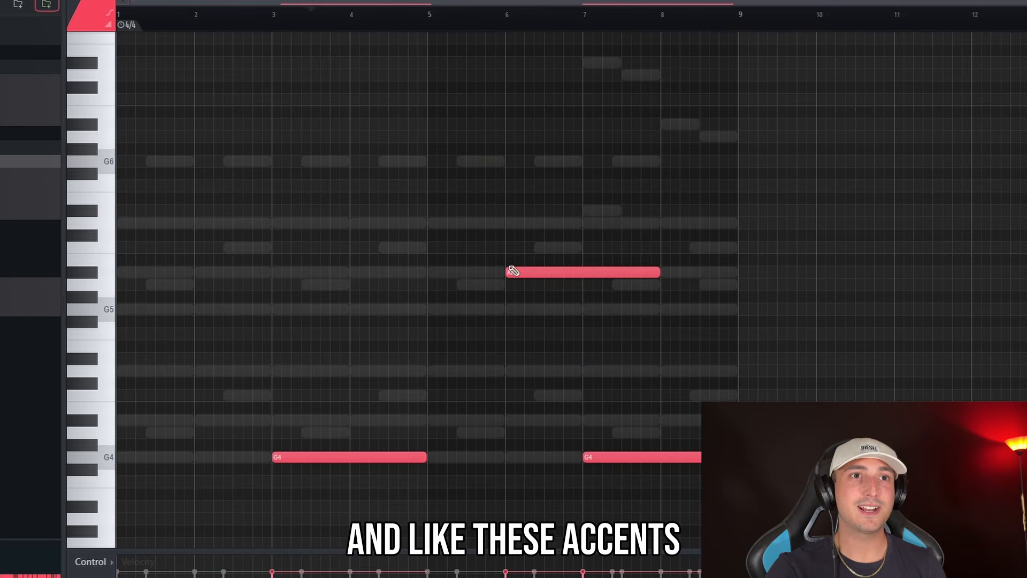
scroll(428, 289, "down", 1)
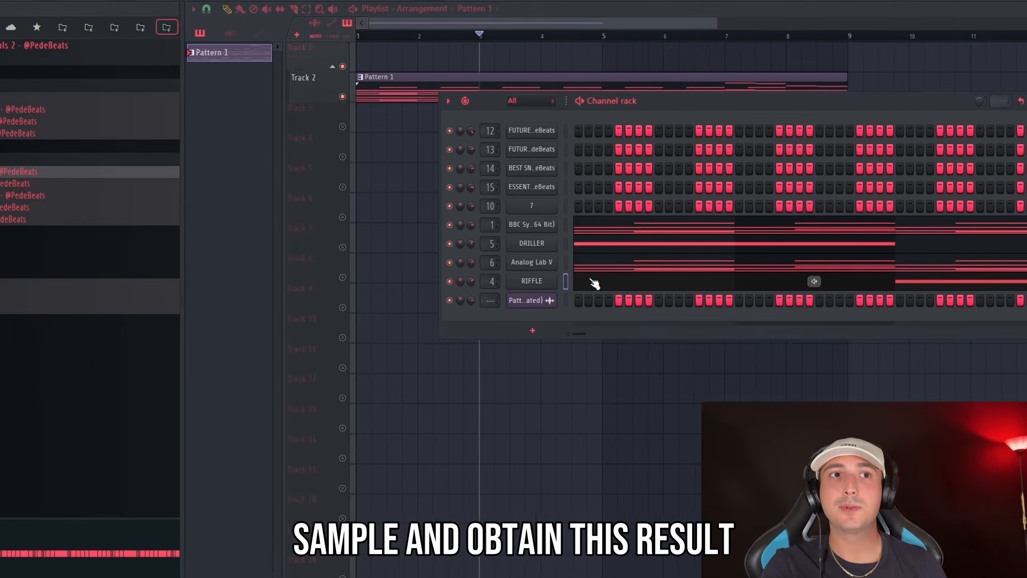
Load the Basses strings patch in the second BBC Symphony Orchestra channel
right_click(532, 262)
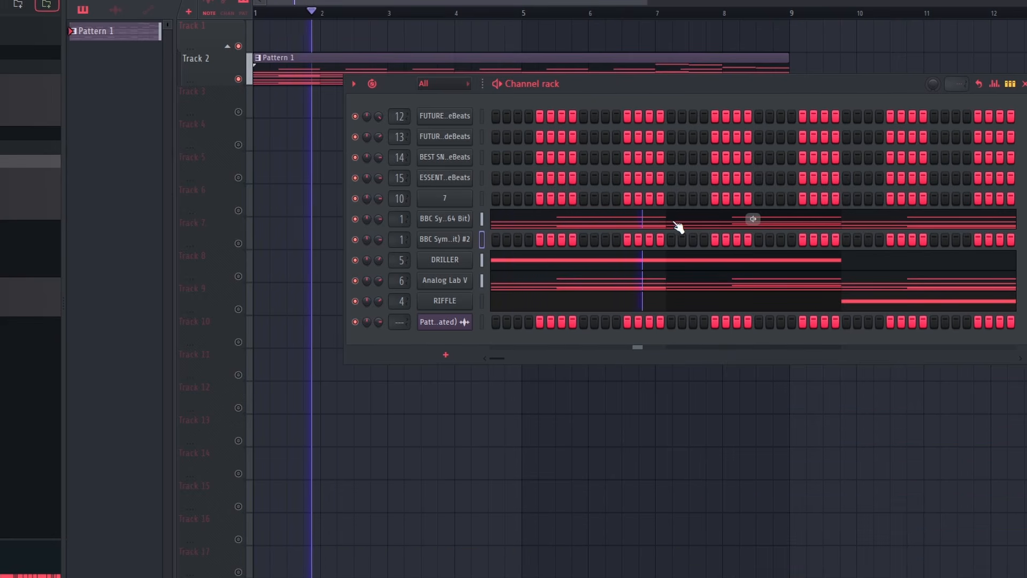
key("space")
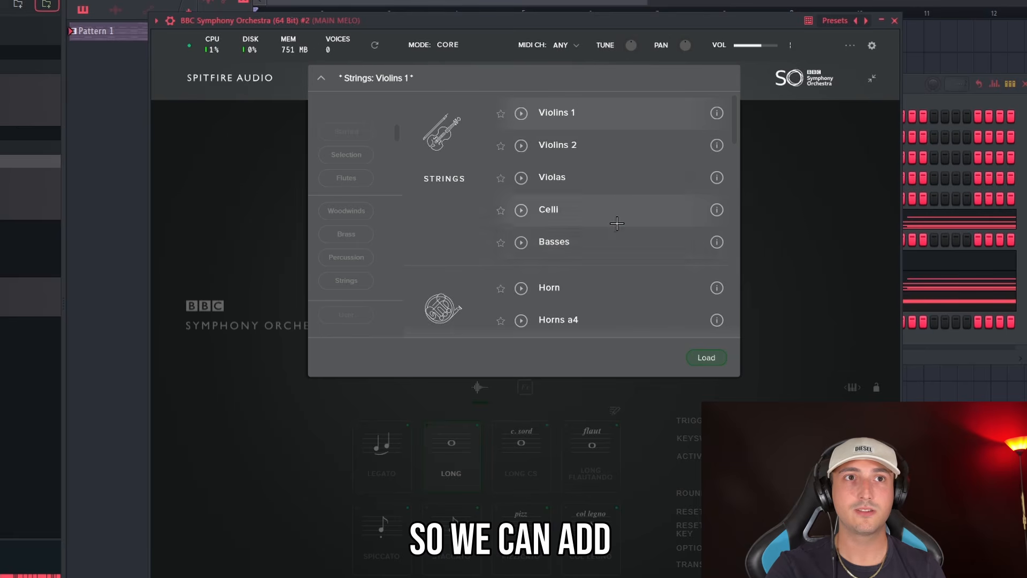
double_click(599, 239)
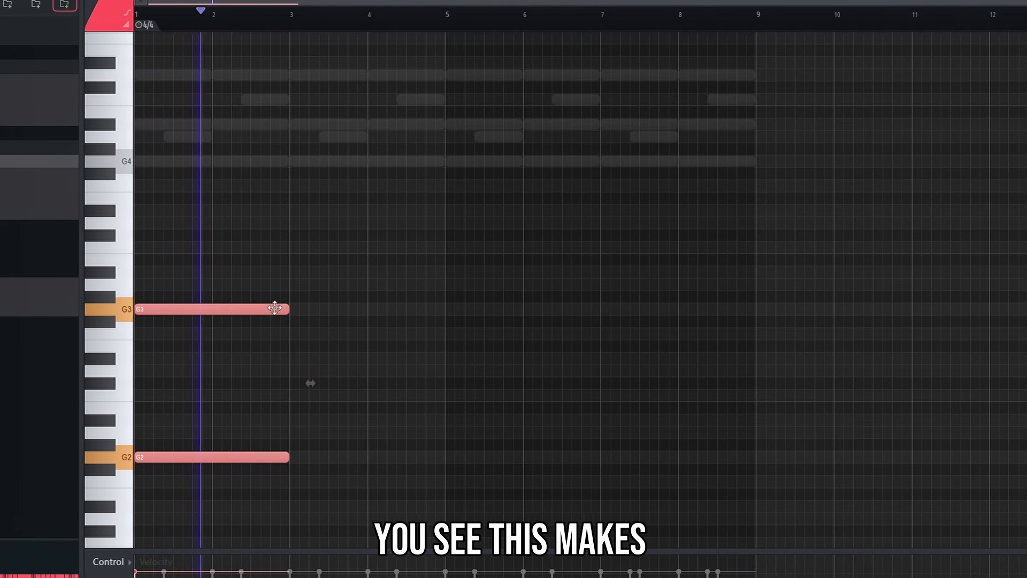
Lengthen the G2 and G3 bass notes to four bars and add matching four-bar D#3 and D#4 notes from bar 5
left_click_drag(266, 308, 451, 246)
scroll(431, 339, "up", 1)
key("ctrl+b")
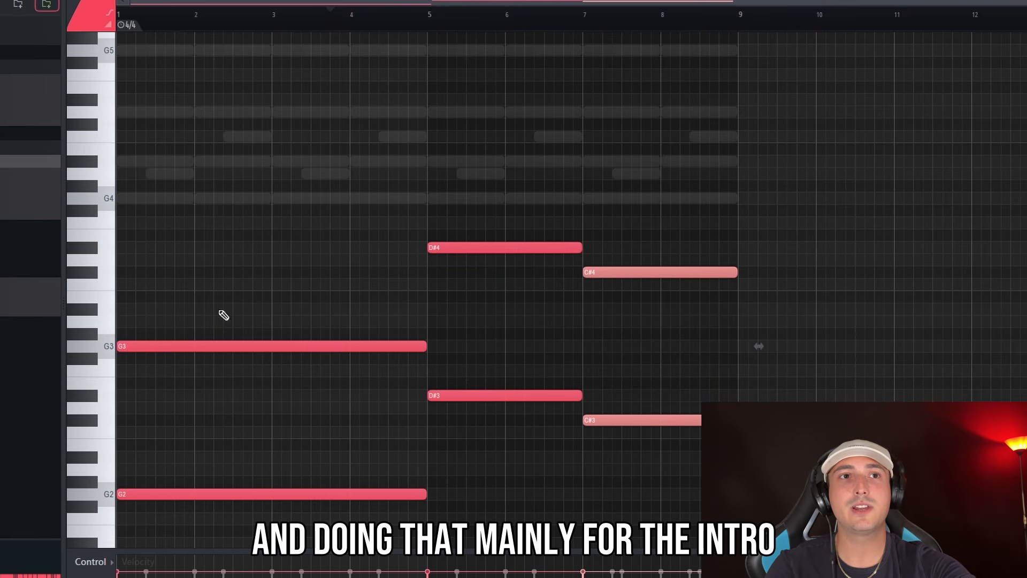
Shorten the D#3 and D#4 bass notes to end at bar 7 and place two-bar C3 and C4 notes after them
scroll(374, 375, "down", 3)
left_click_drag(717, 450, 231, 95)
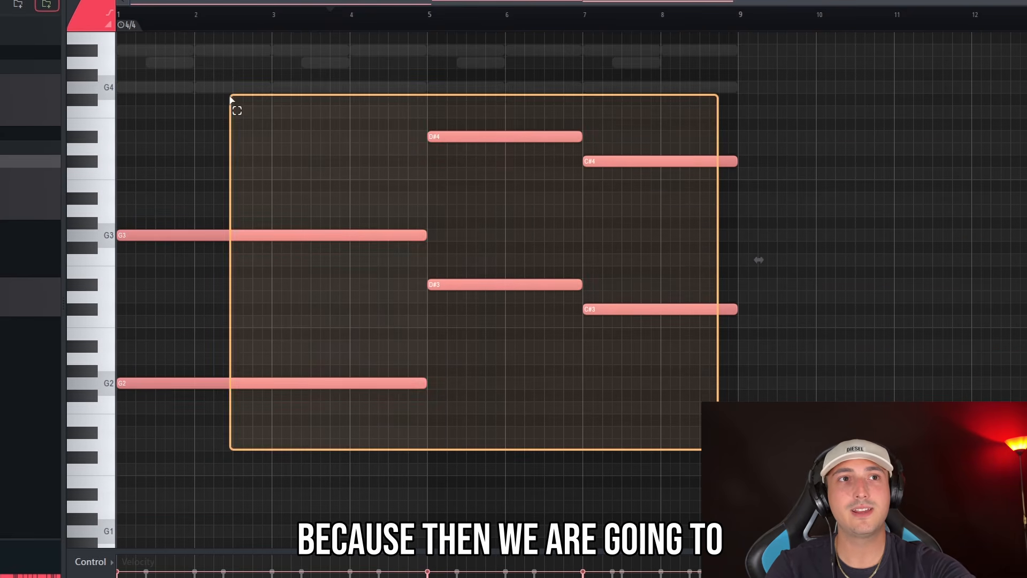
scroll(482, 278, "up", 3)
left_click_drag(736, 464, 527, 168)
left_click_drag(644, 206, 660, 424)
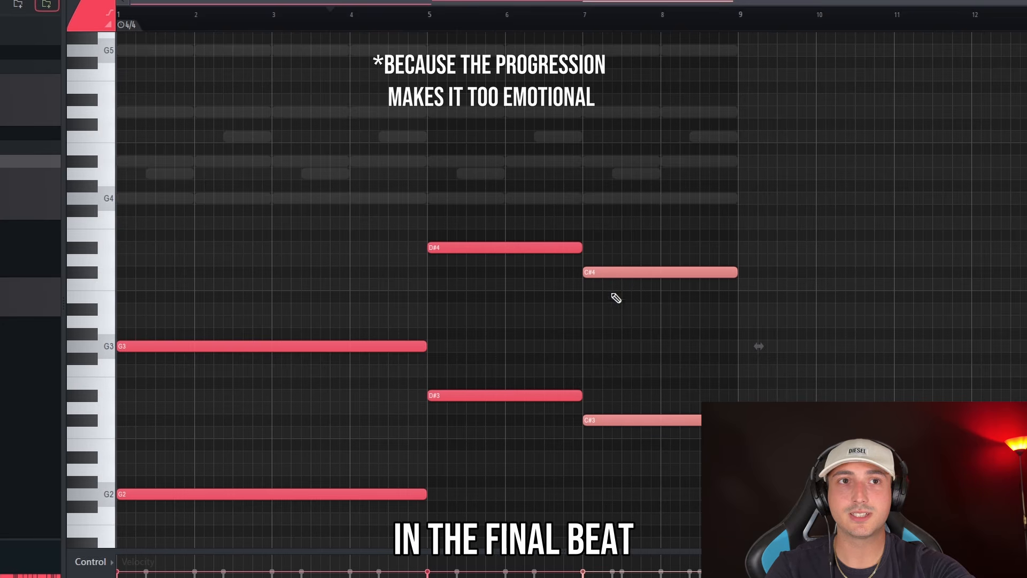
left_click_drag(614, 273, 613, 284)
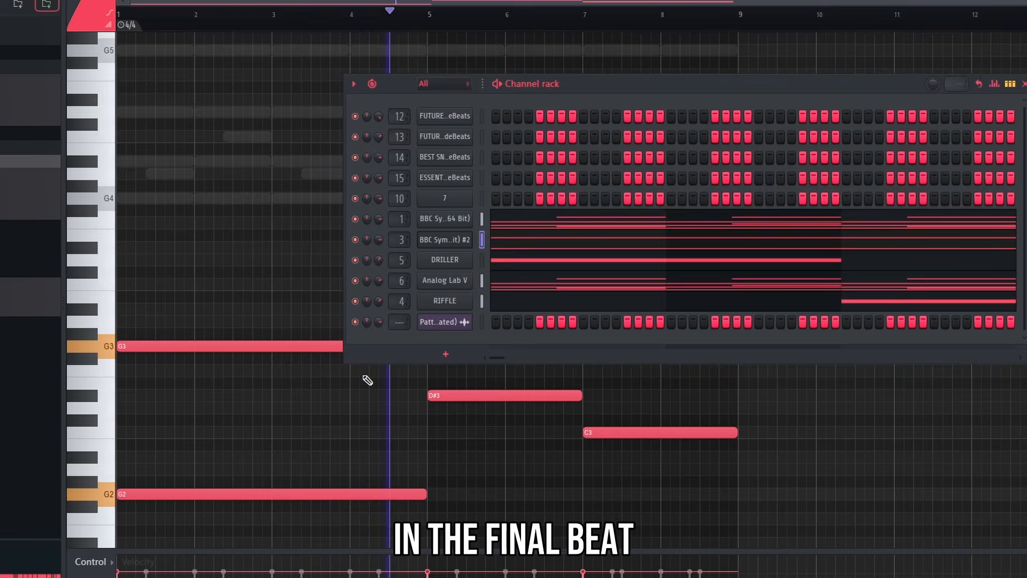
Load the Horns a4 brass patch in the third BBC Symphony Orchestra channel
key("F6")
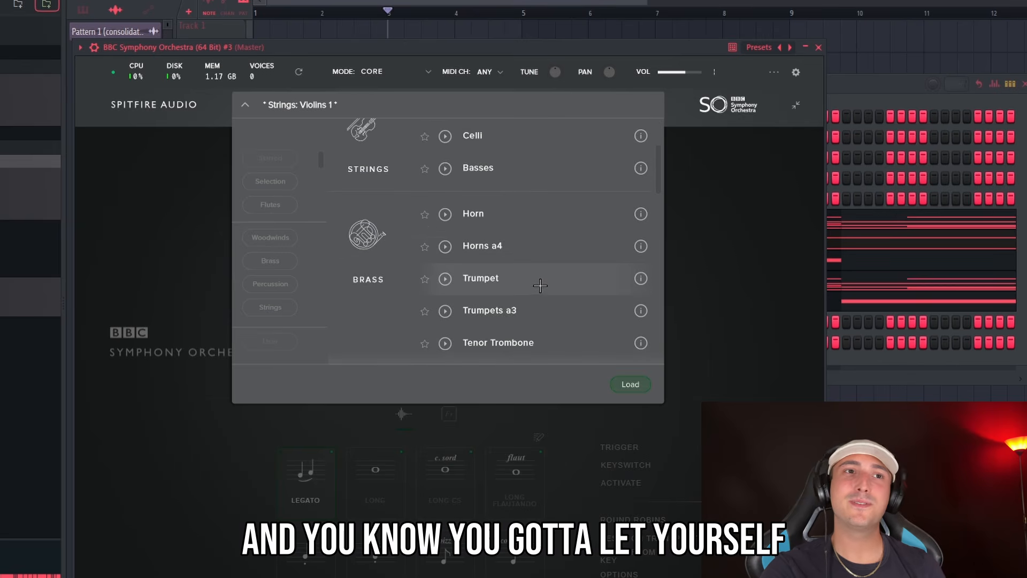
scroll(541, 284, "down", 3)
scroll(541, 210, "up", 3)
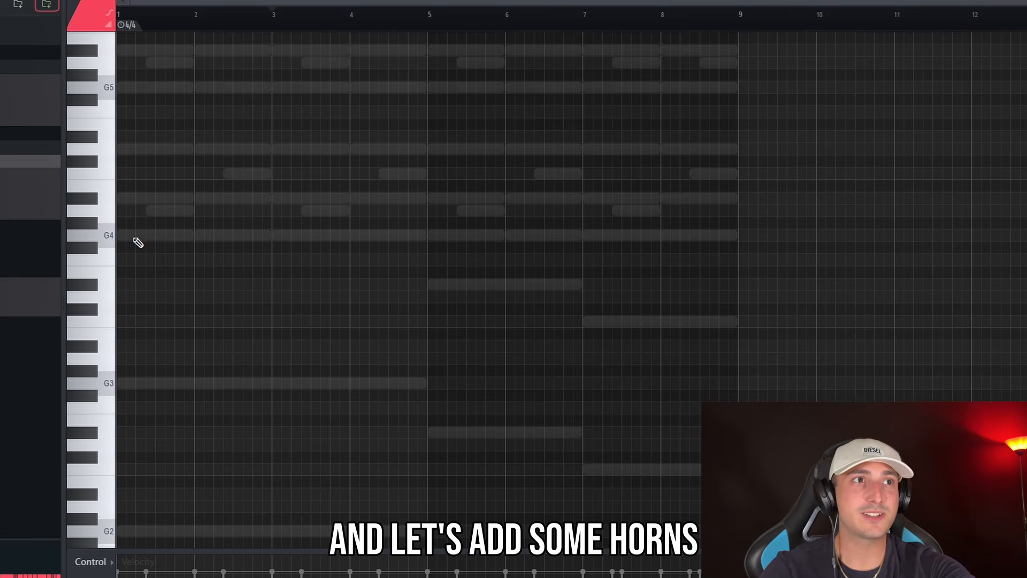
Paint the first half of the horn melody with one-bar notes G4, D5, G5 and A#5 over bars 1 to 4
left_click(134, 238)
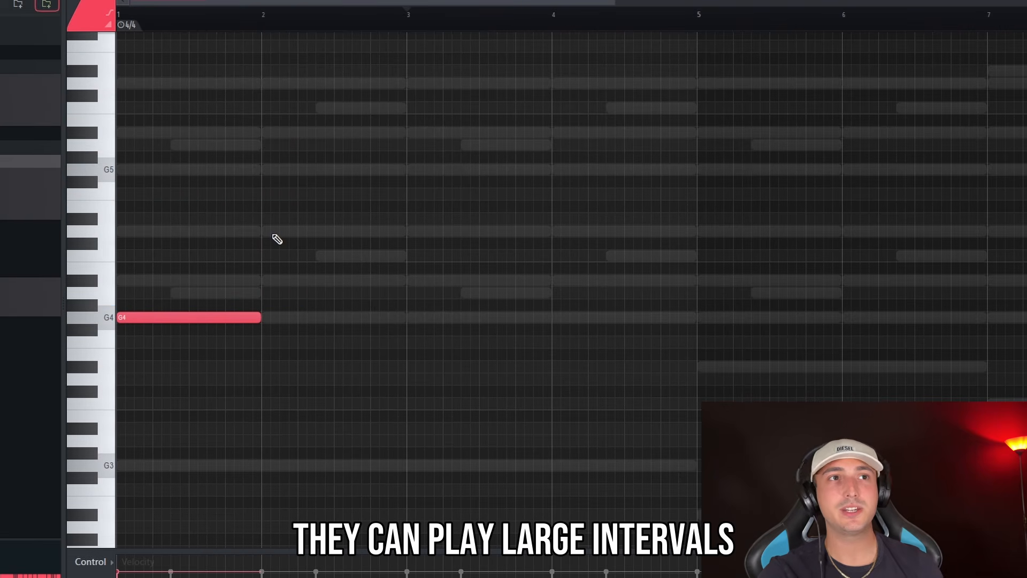
left_click(274, 232)
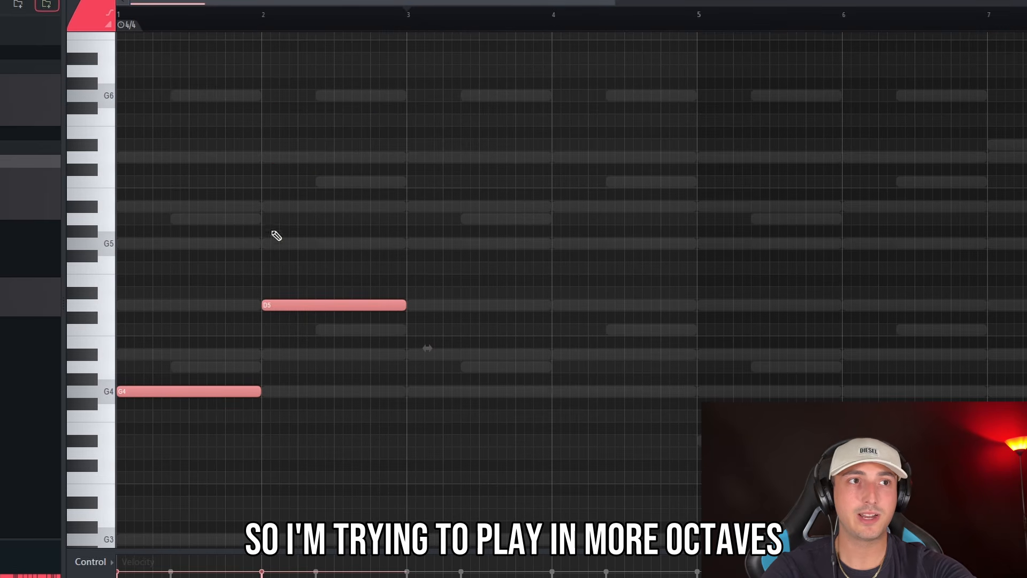
left_click(425, 243)
key("space")
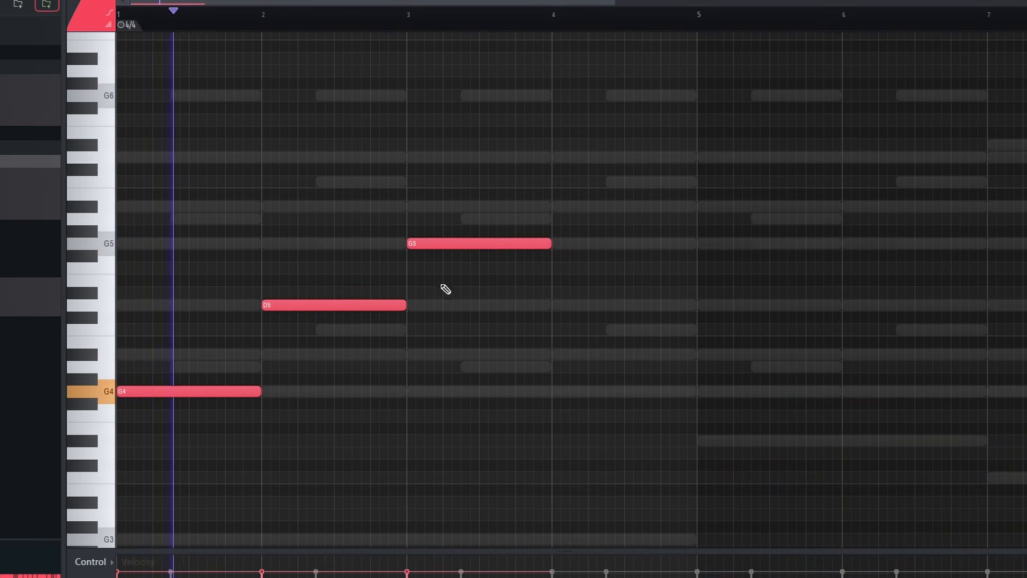
left_click(567, 217)
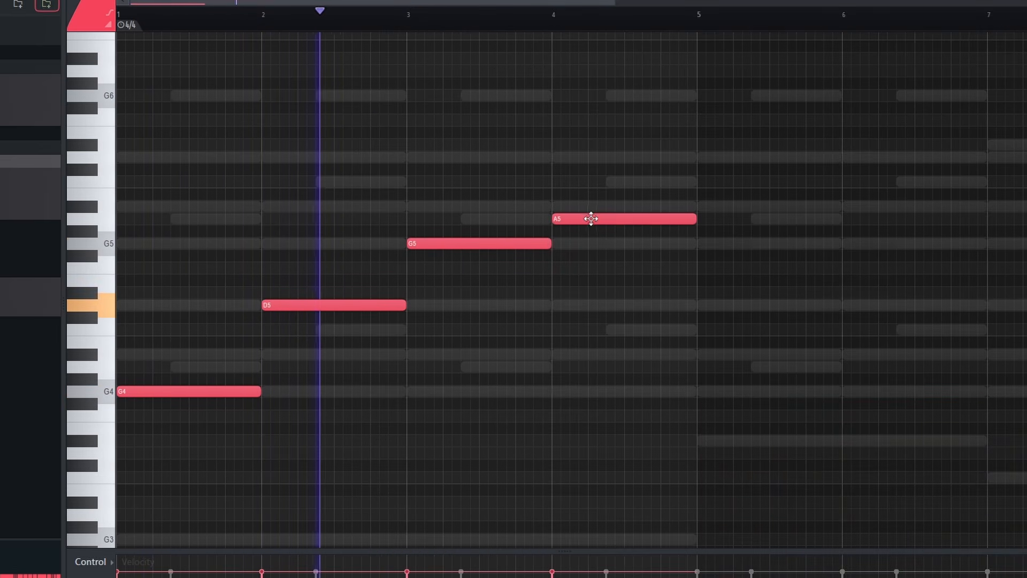
left_click_drag(584, 214, 583, 202)
Complete the horn melody with A5, F5 and D5 over bars 5 to 7, and half-bar C5 and A#4 notes in bar 8
scroll(582, 234, "down", 2)
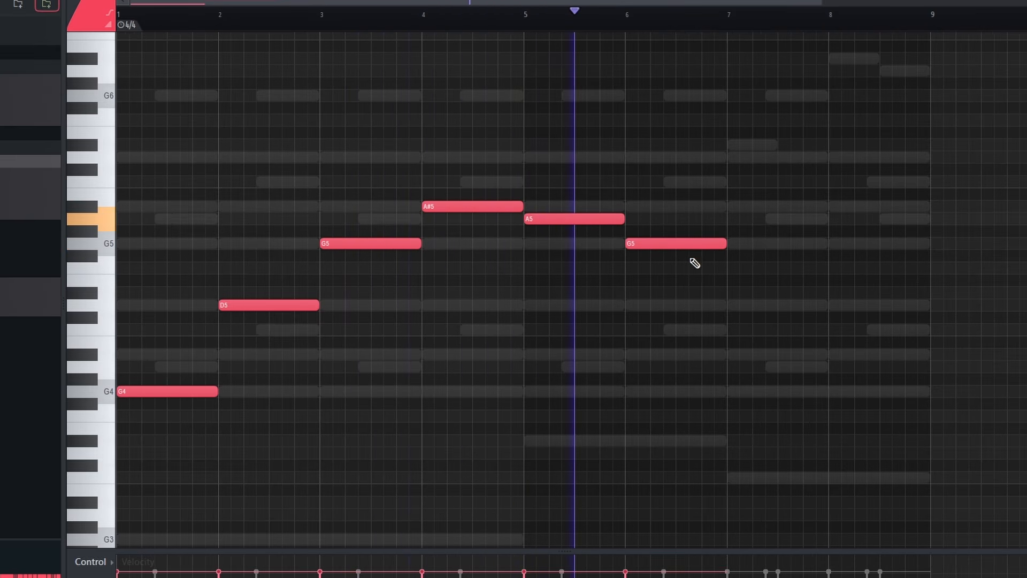
left_click(512, 15)
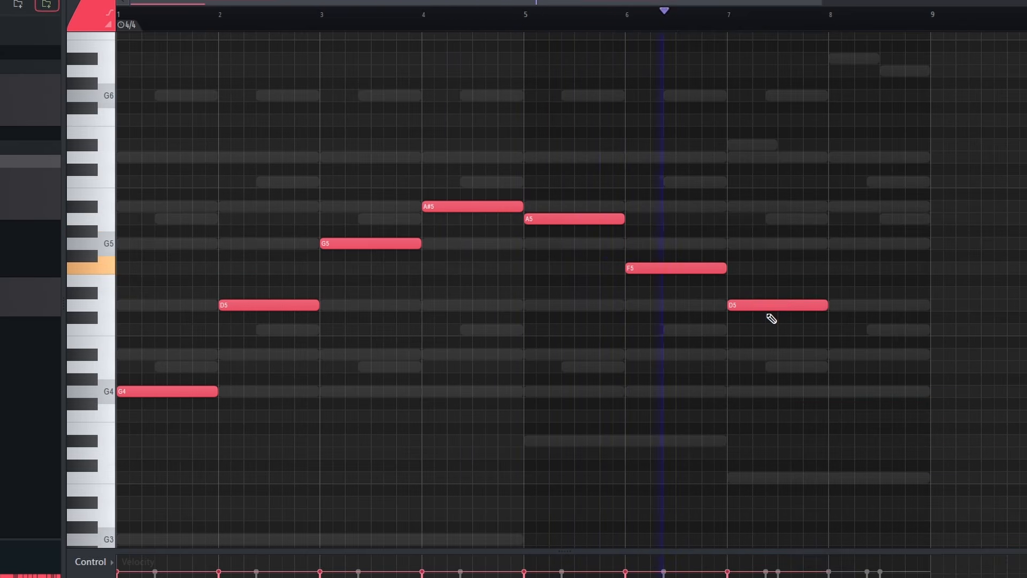
left_click(835, 318)
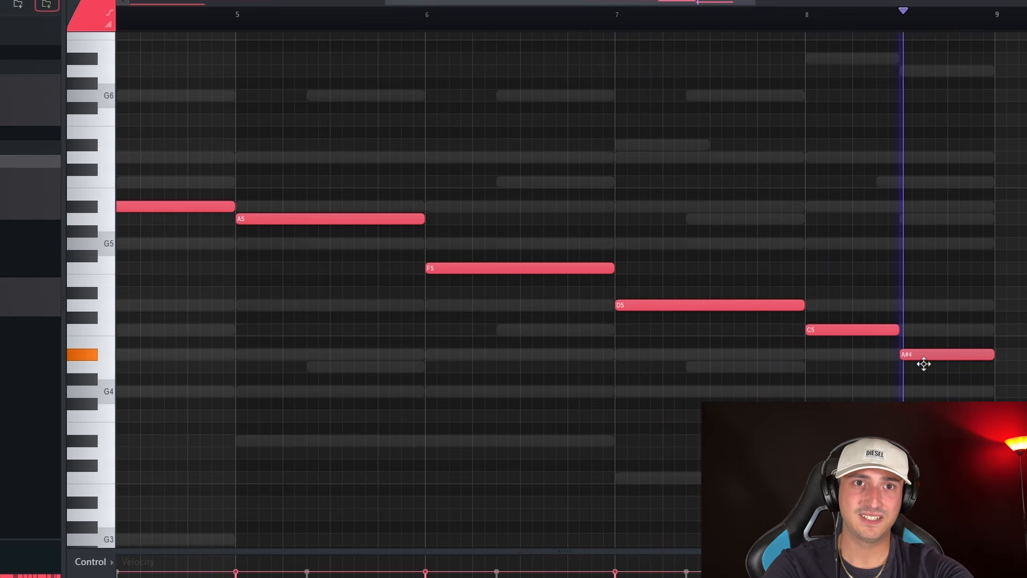
Layer the horn melody with the Trumpet patch in the fourth BBC Symphony Orchestra channel, transposed up one octave
scroll(930, 369, "down", 4)
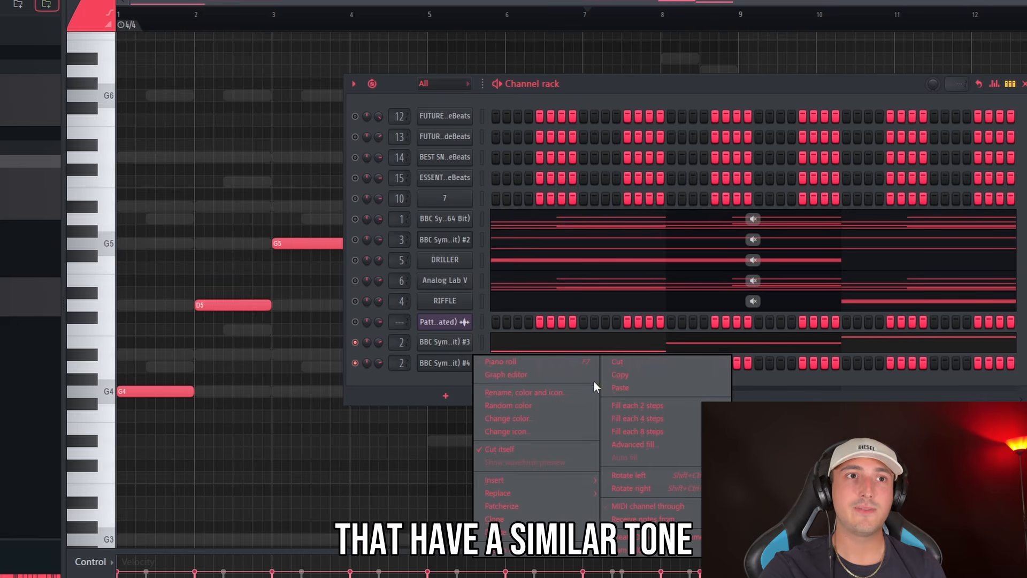
left_click(504, 384)
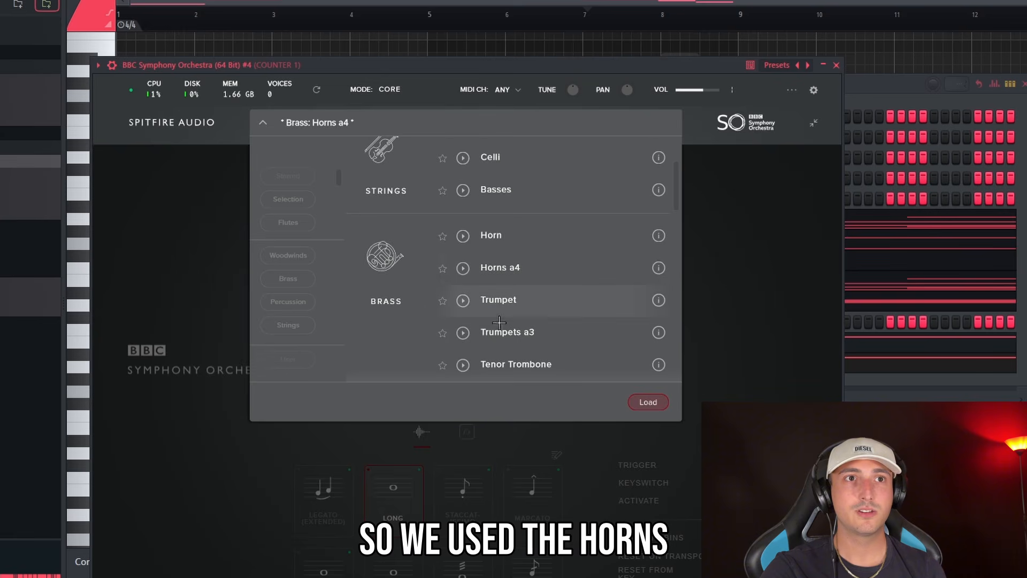
double_click(530, 299)
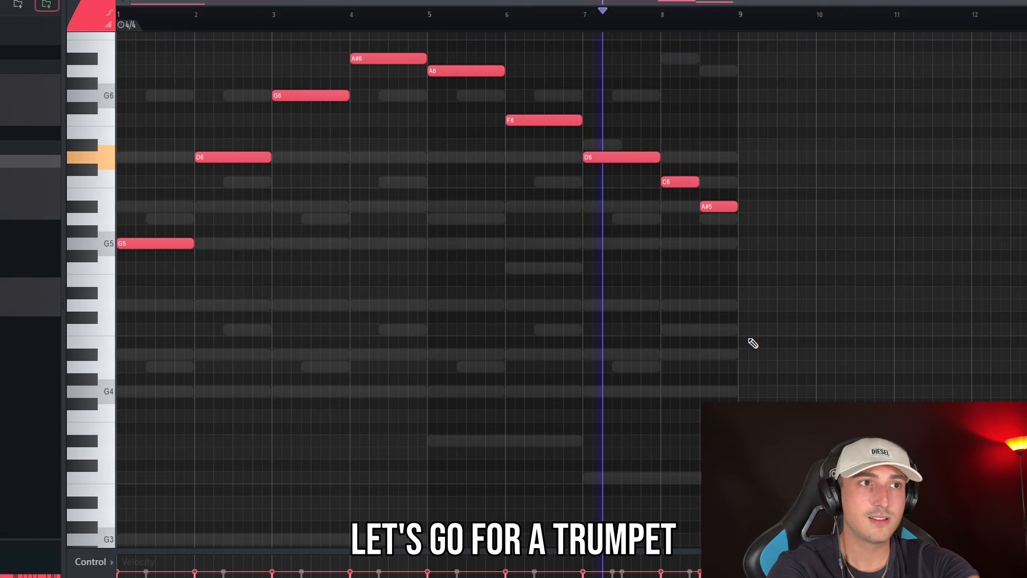
left_click(462, 1)
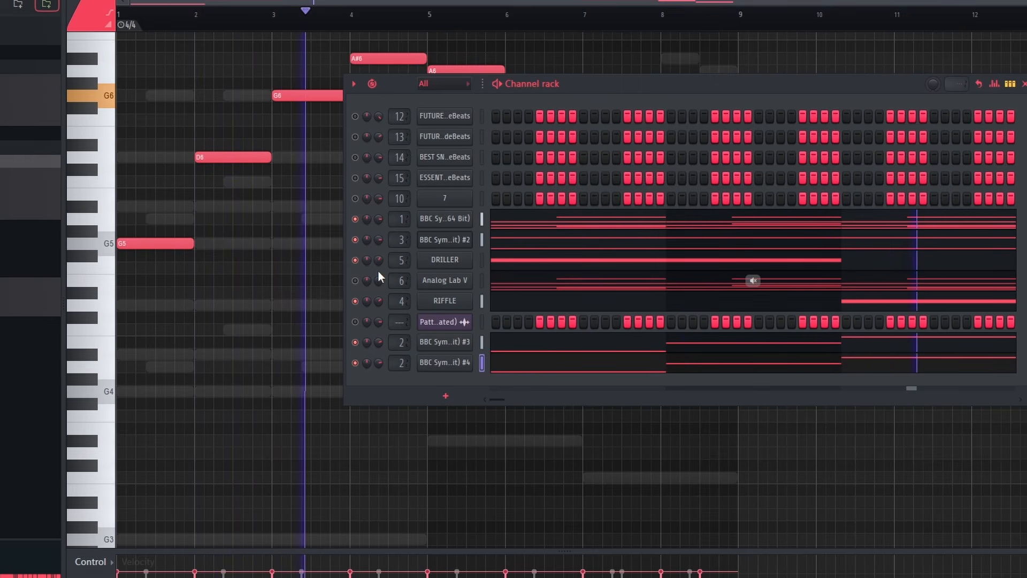
key("F9")
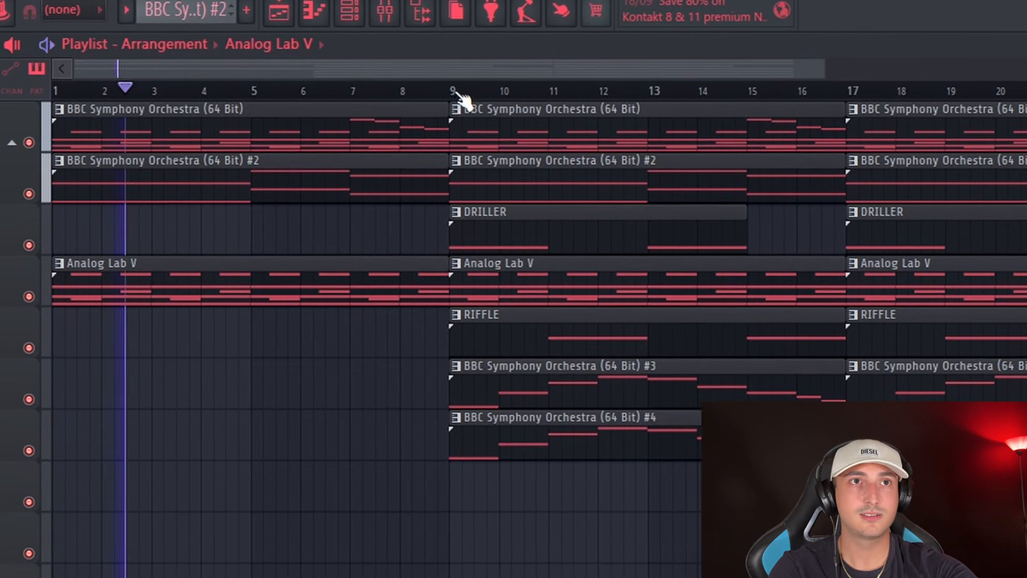
Remove the BBC Symphony Orchestra #3 and #4 clips that start at bar 9 of the arrangement
left_click(479, 97)
right_click(583, 387)
right_click(615, 435)
key("space")
scroll(652, 63, "down", 2)
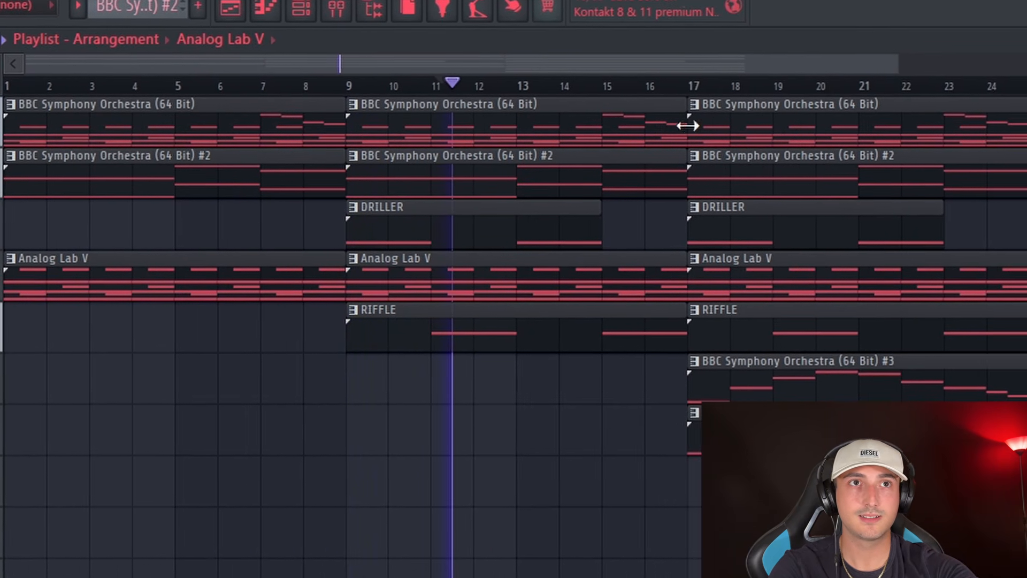
Play the arrangement from bar 17 and select the clips of the full final section
left_click(686, 84)
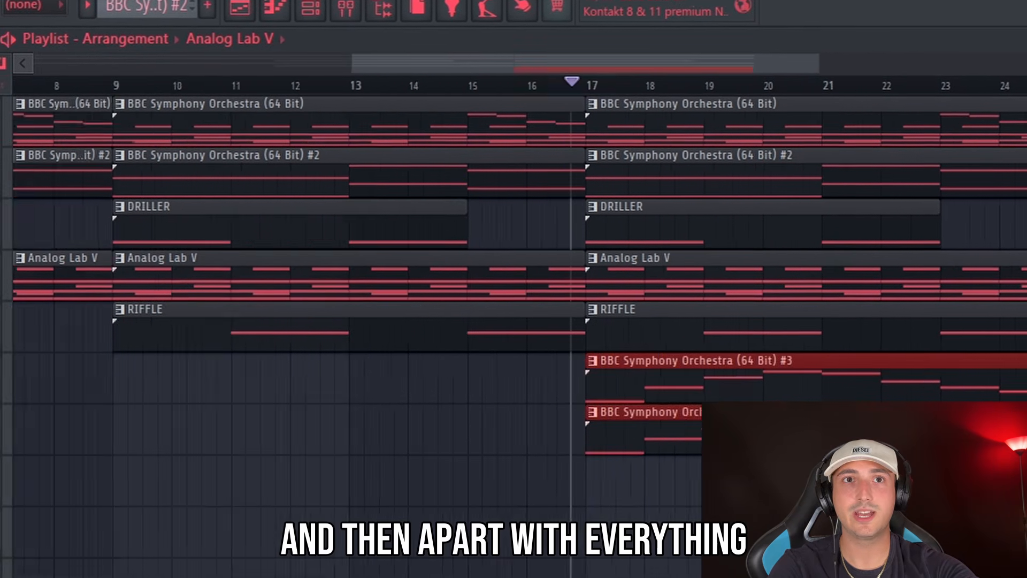
scroll(693, 564, "up", 2)
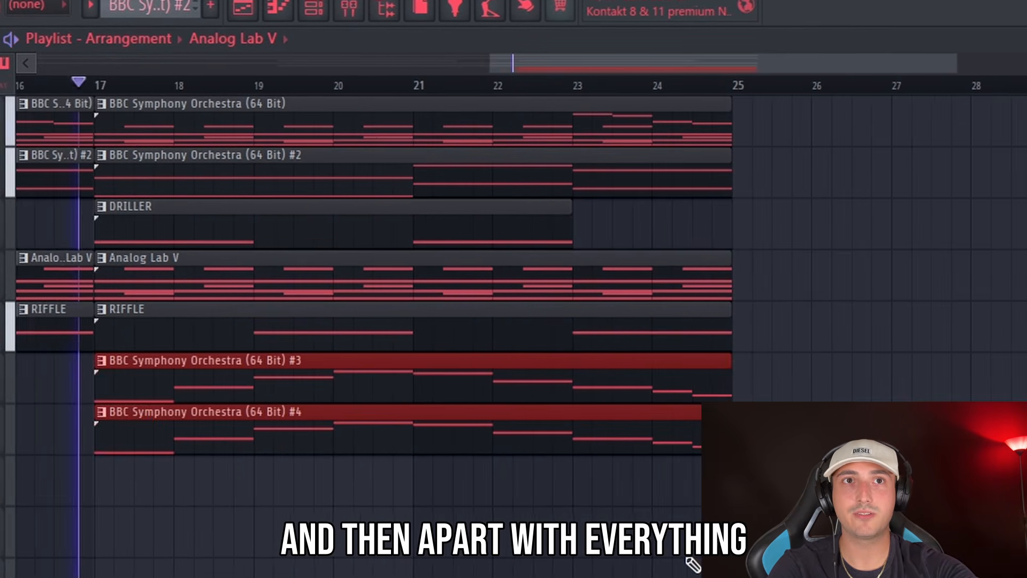
scroll(692, 564, "down", 4)
left_click_drag(792, 545, 24, 102)
mouse_move(985, 573)
left_mouse_down()
mouse_move(24, 99)
mouse_move(985, 572)
left_mouse_up()
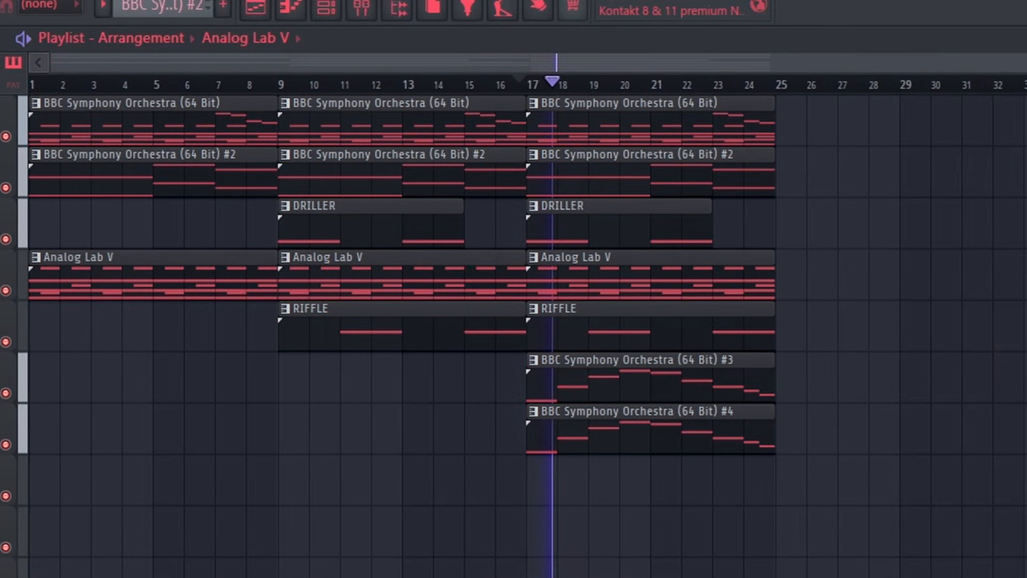
Select the clips across the arrangement and mark bars 5 to 8 as the time selection
left_click_drag(34, 93, 853, 575)
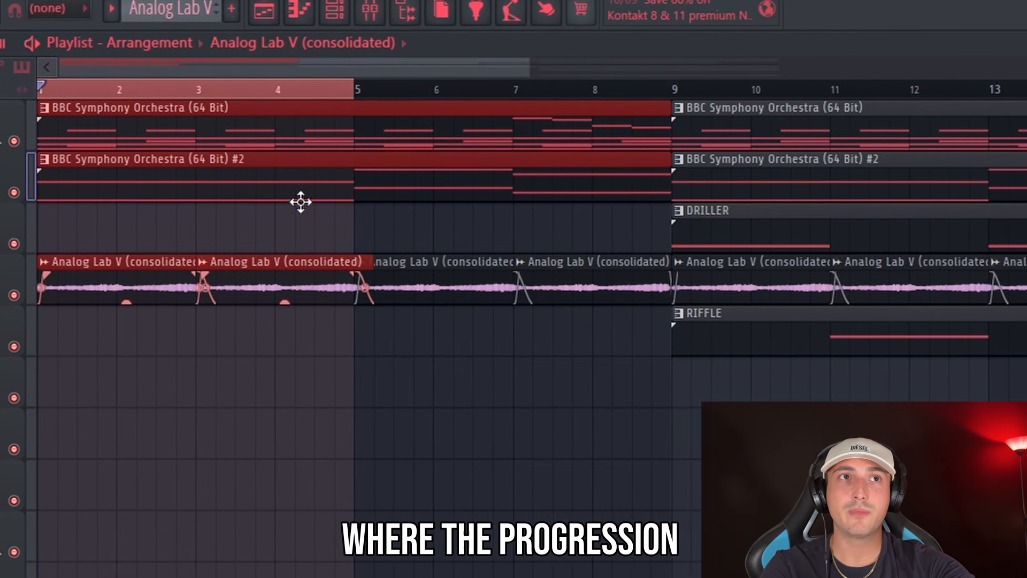
left_click_drag(663, 89, 349, 89)
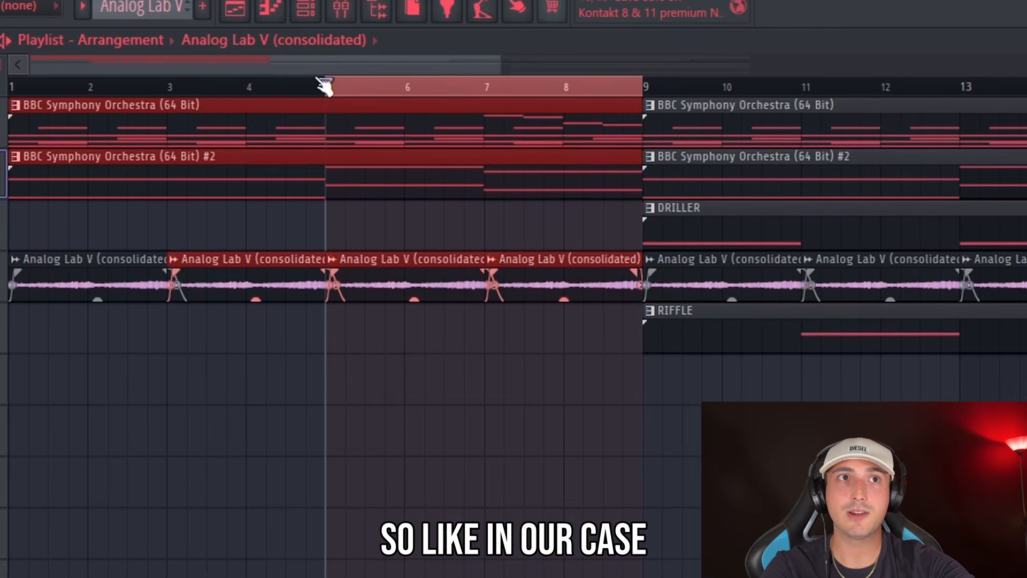
Move the consolidated audio of bars 9 to 16 down to Track 12, lower its pitch and play it
left_click(337, 90, "ctrl")
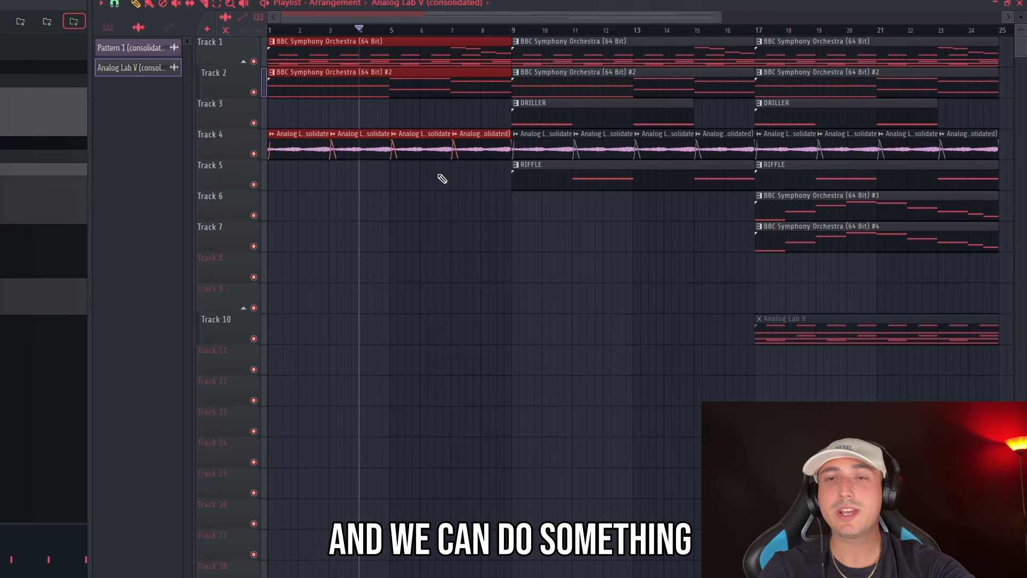
scroll(351, 184, "up", 3)
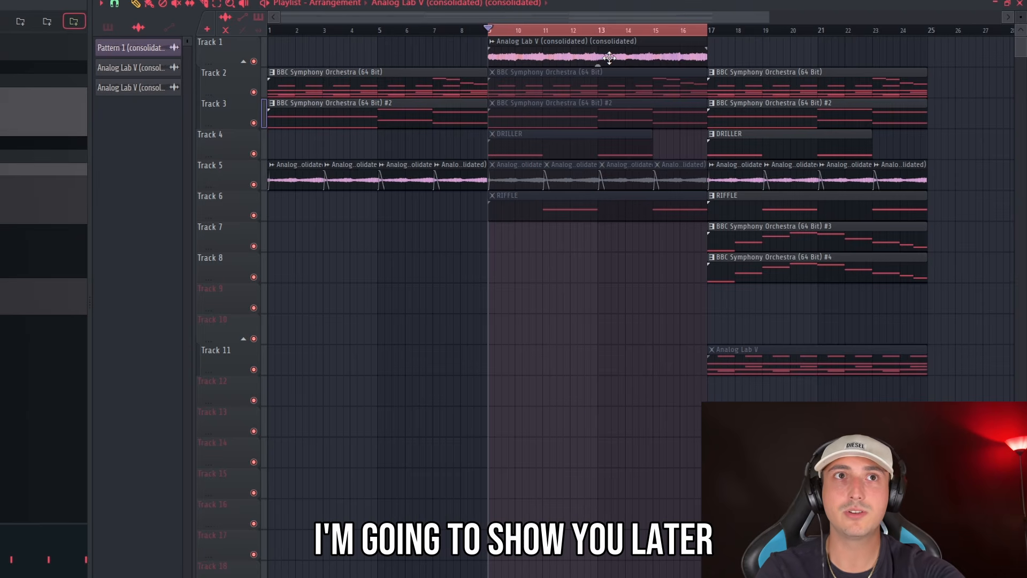
left_click_drag(609, 58, 583, 402)
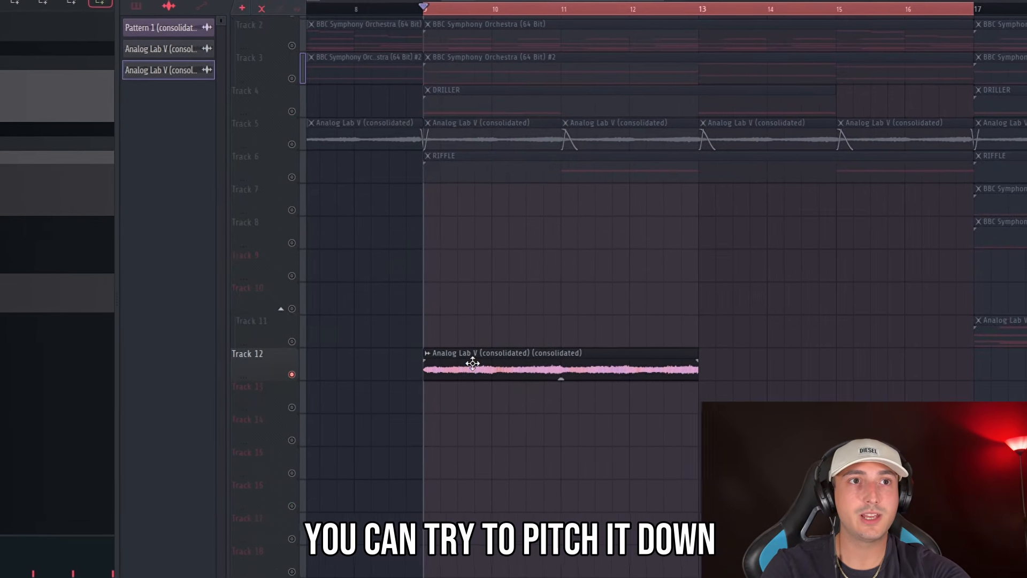
double_click(472, 360)
left_click_drag(382, 186, 386, 200)
key("space")
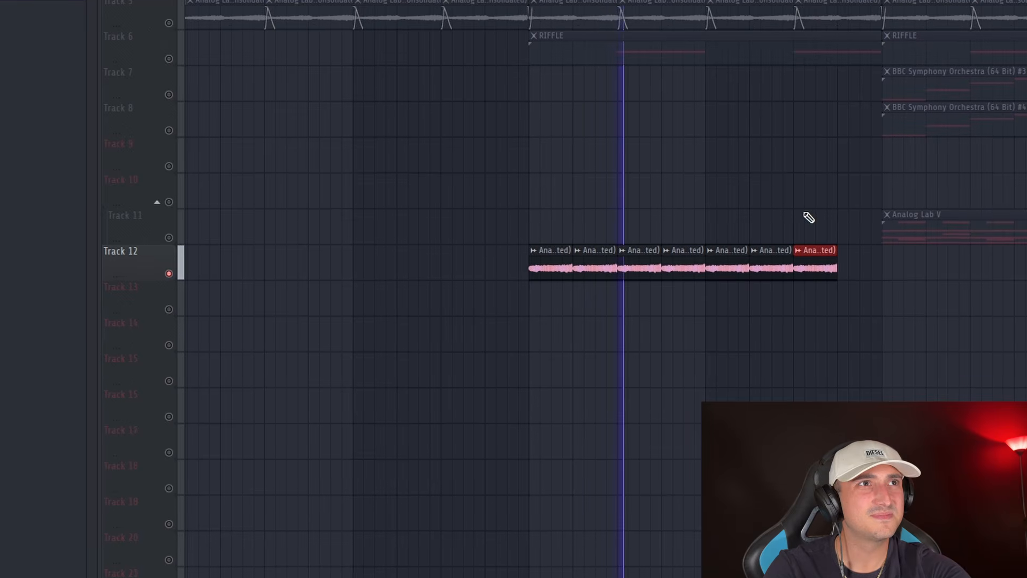
Complete the row of one-bar slices of the consolidated clip on Track 12 so it fills bars 9 to 16
scroll(809, 217, "up", 3)
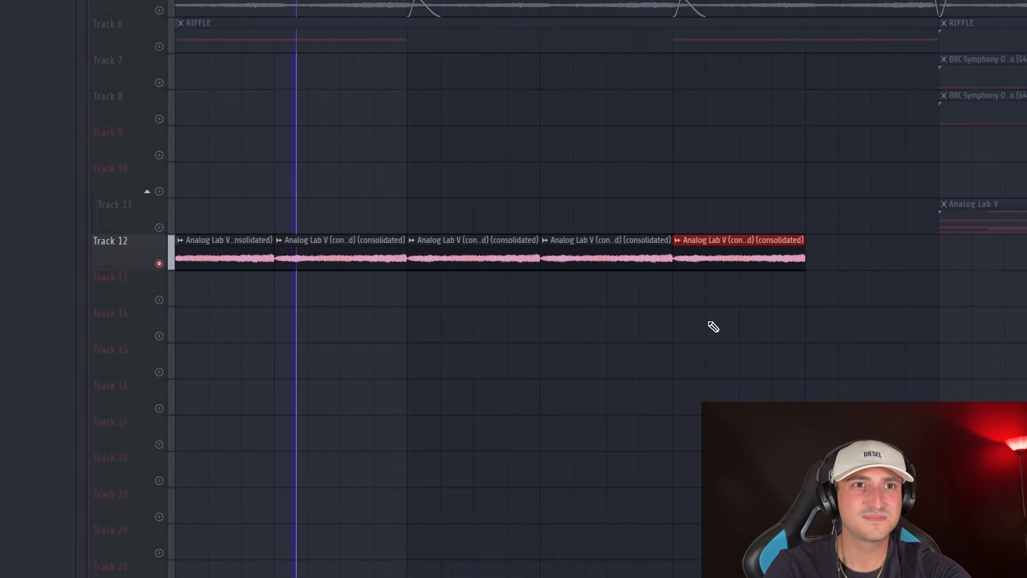
left_click_drag(796, 232, 660, 232)
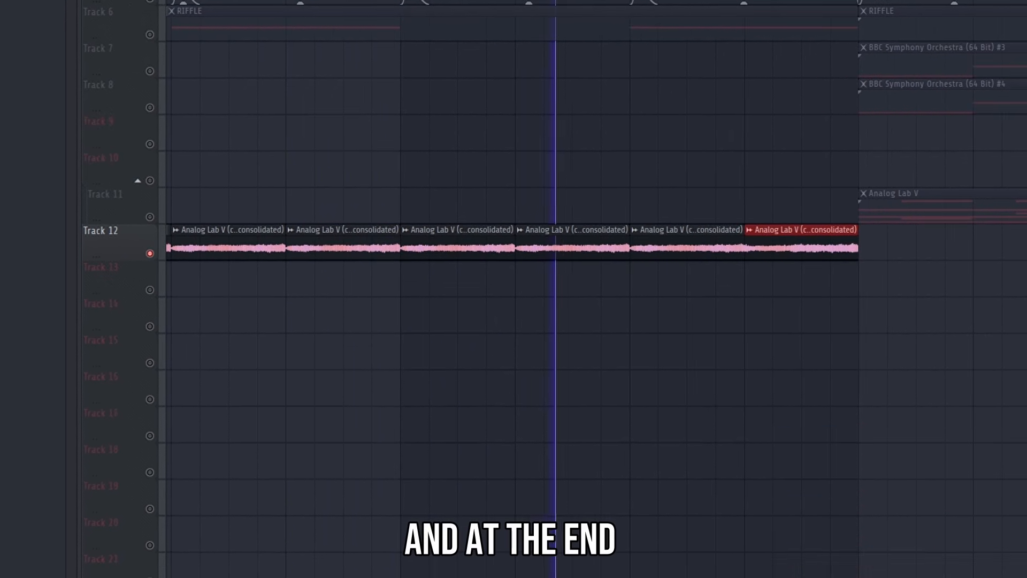
scroll(797, 310, "down", 5)
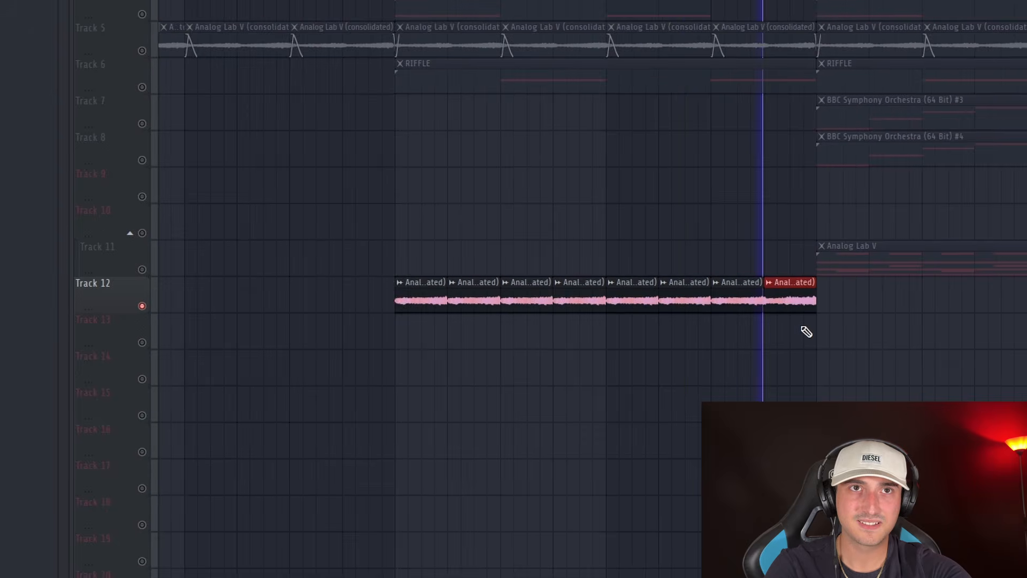
scroll(564, 321, "up", 4)
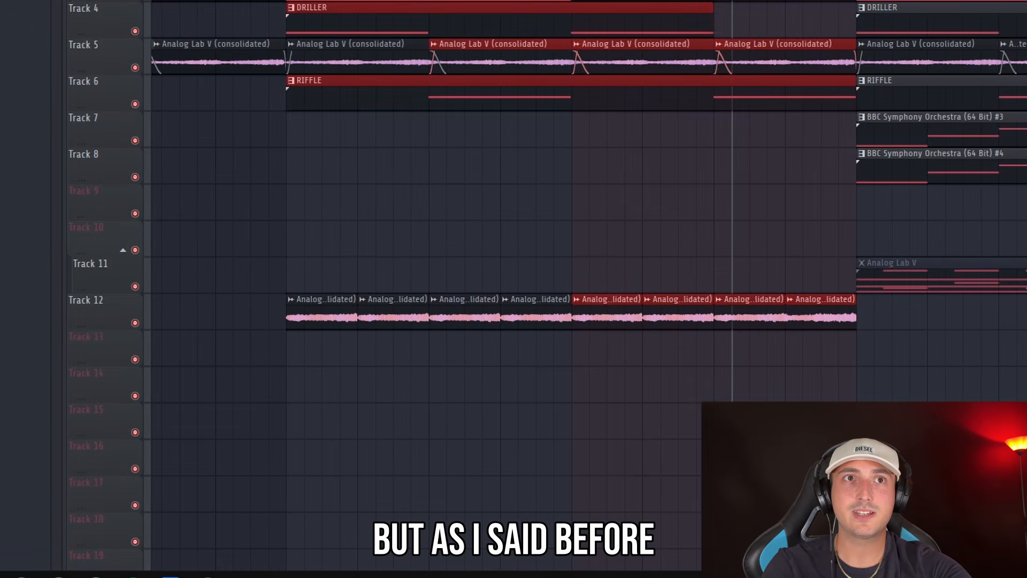
Mute the tracks below Track 6 and select the active clips in bars 9 to 16
right_click(583, 275)
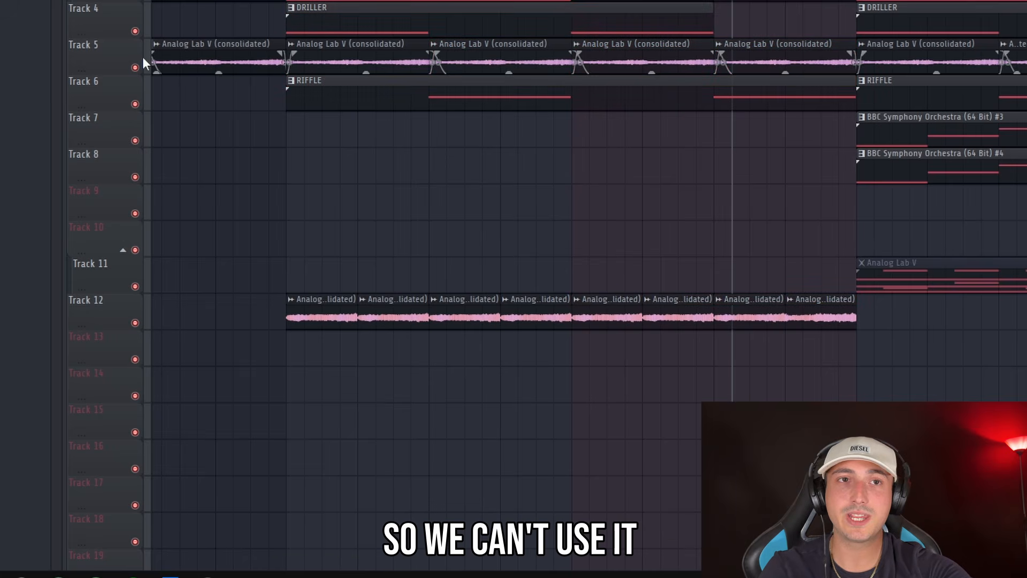
right_click(135, 104)
left_click(134, 66)
scroll(651, 14, "right", 2)
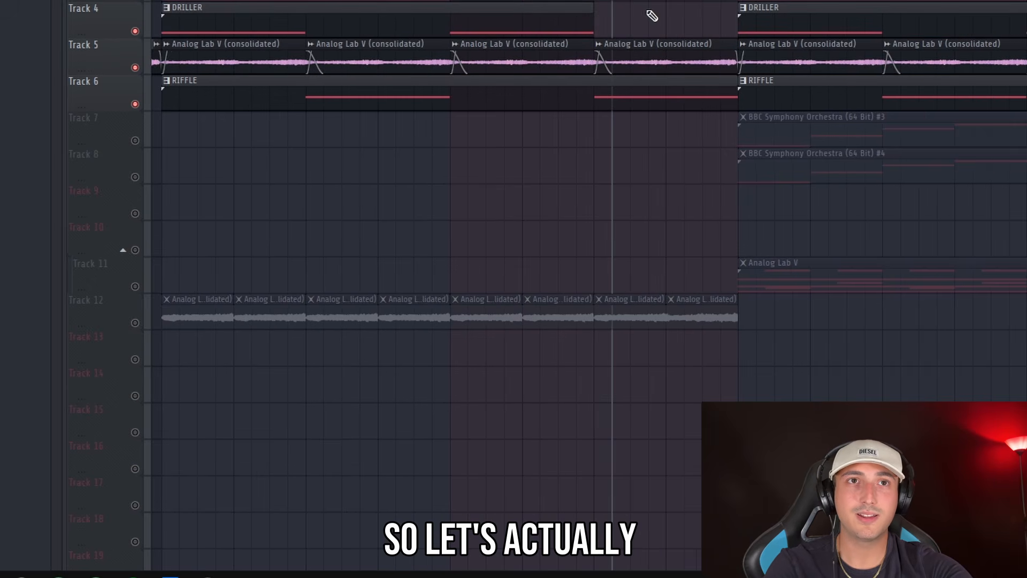
scroll(585, 33, "down", 4)
left_click_drag(580, 51, 474, 11)
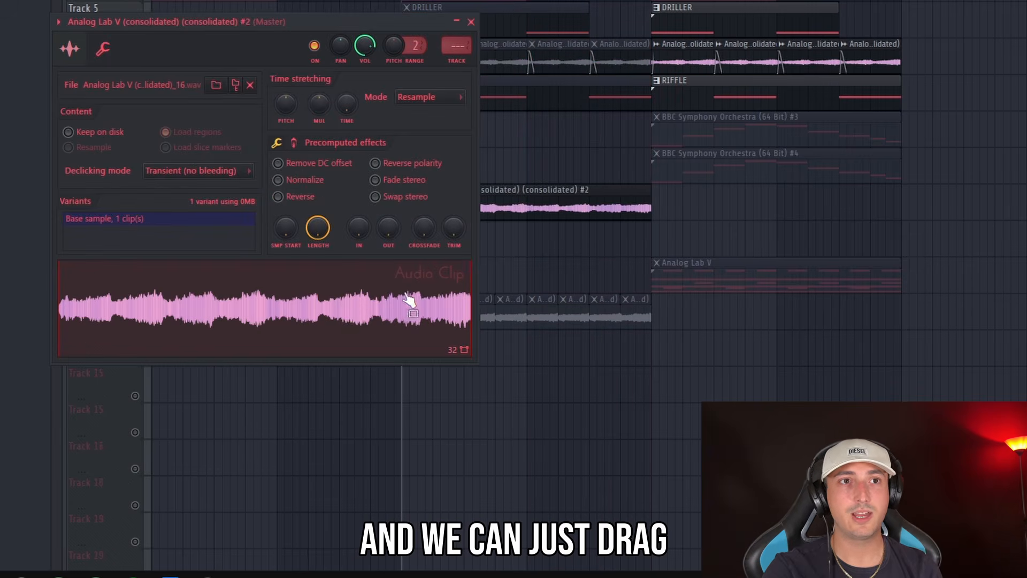
Swap the newly consolidated audio into the existing one-bar slices, then solo Track 13 and play them
left_click_drag(415, 301, 583, 327)
left_click(135, 323)
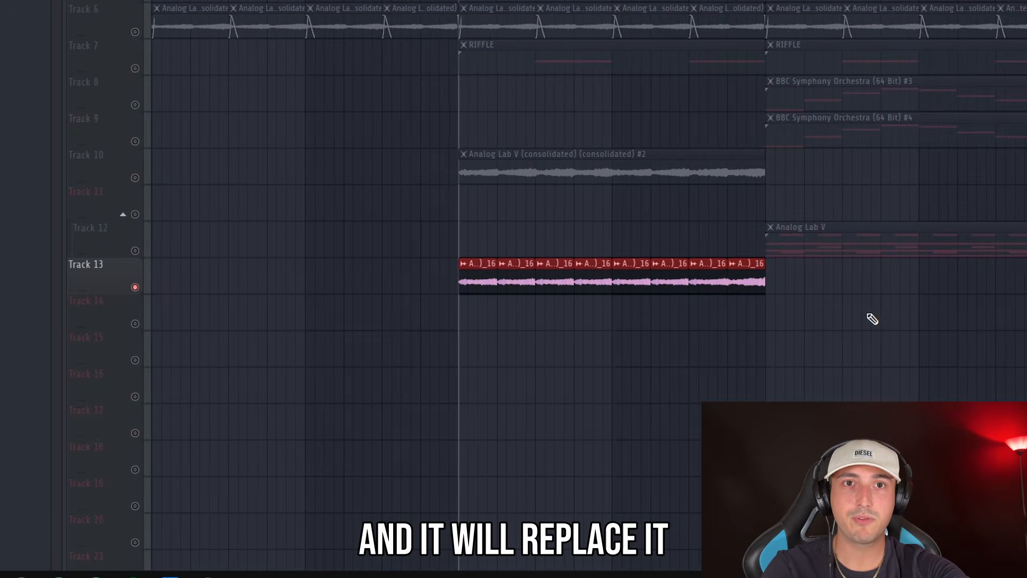
key("space")
scroll(733, 336, "up", 2)
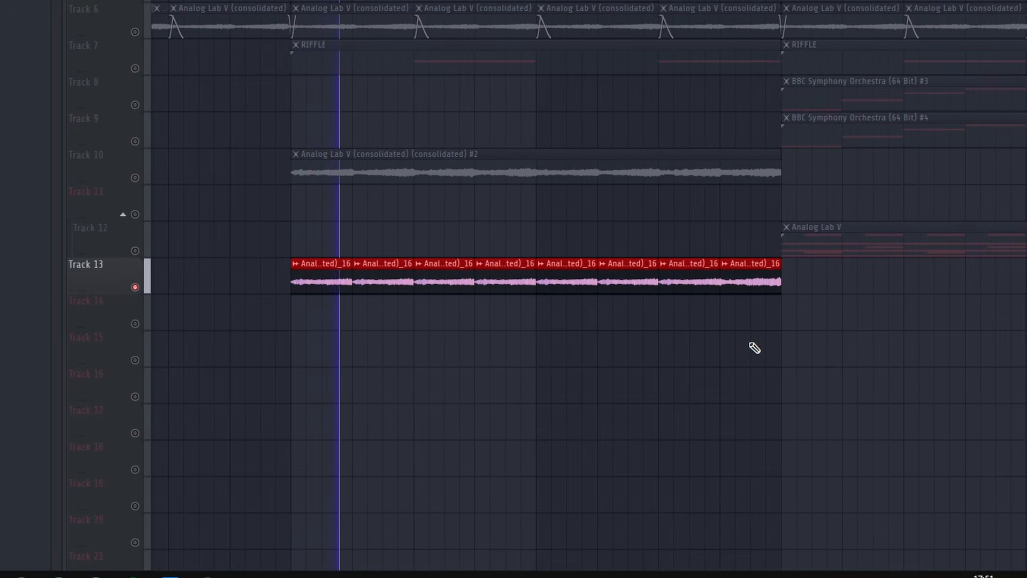
scroll(756, 347, "up", 1)
Build a second chopped variation on Track 14 by arranging four one-bar slices from bar 17 onward
left_click_drag(763, 344, 619, 360)
left_click_drag(506, 236, 738, 279)
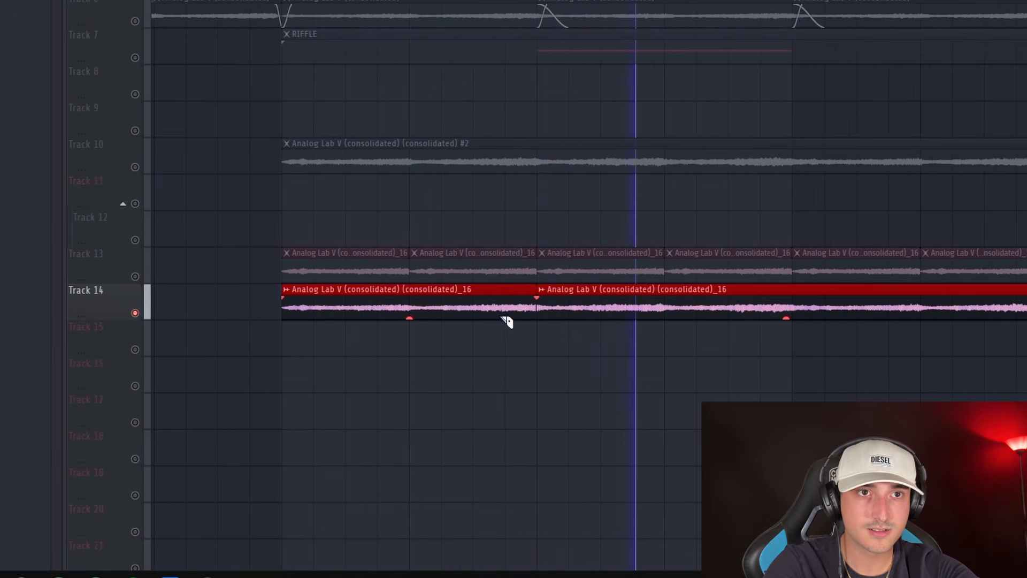
right_click(506, 316)
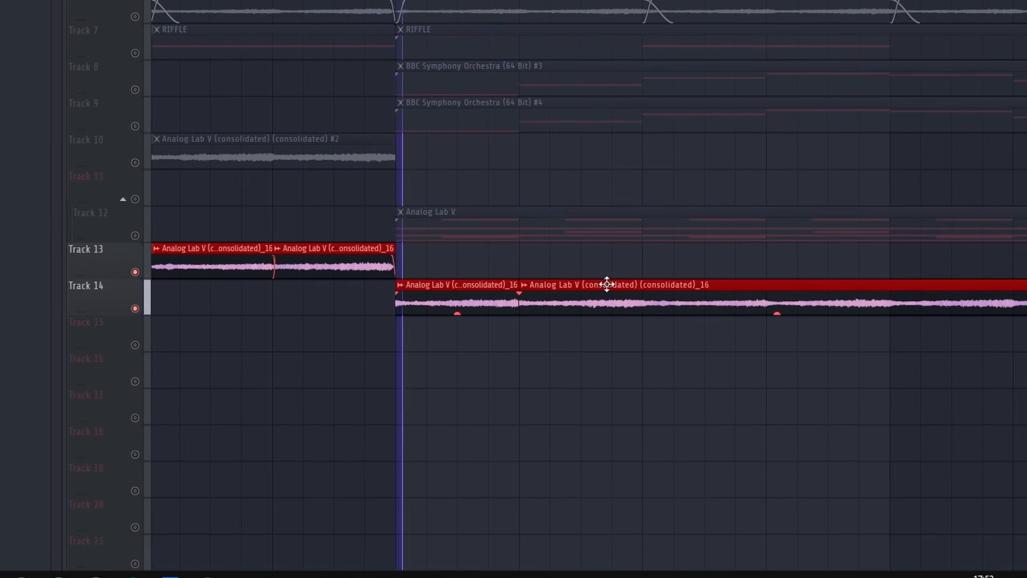
scroll(747, 349, "down", 2)
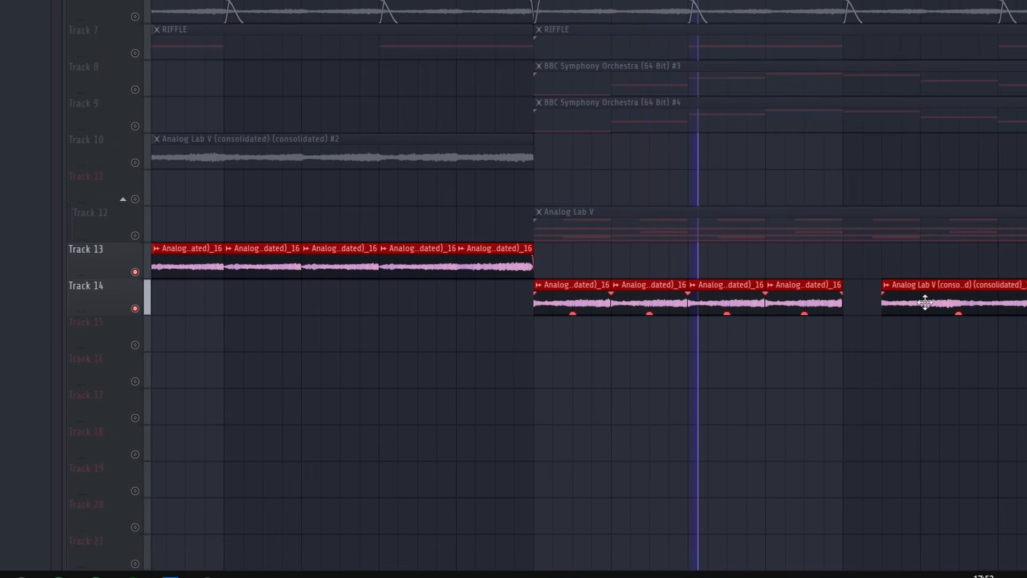
scroll(722, 352, "down", 2)
mouse_move(925, 303)
left_mouse_down()
mouse_move(707, 341)
mouse_move(878, 351)
left_mouse_up()
left_click_drag(717, 345, 639, 351)
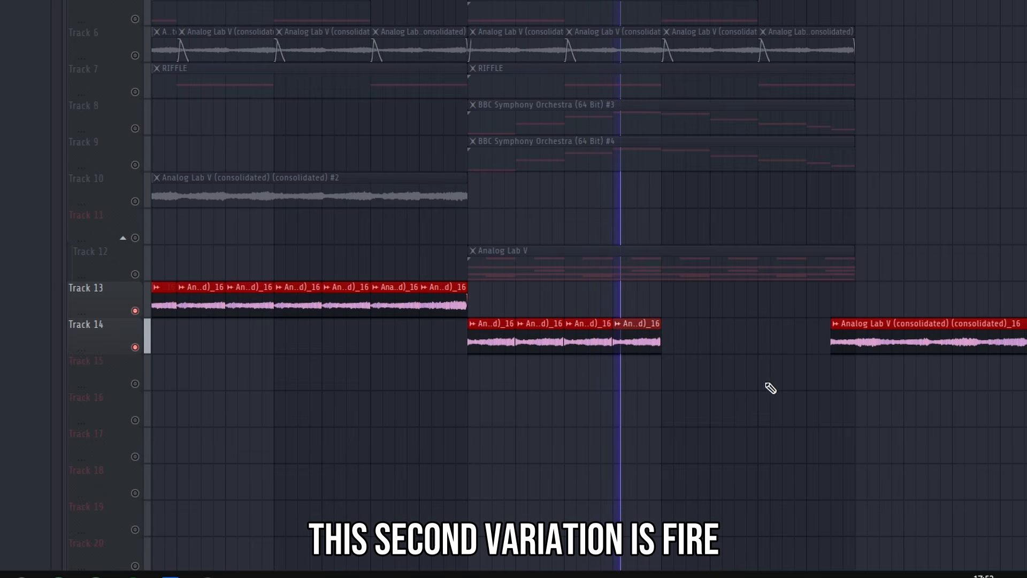
Consolidate the chopped slices in bars 9 to 24 into a stereo 32Bit float WAV clip
scroll(523, 349, "down", 1)
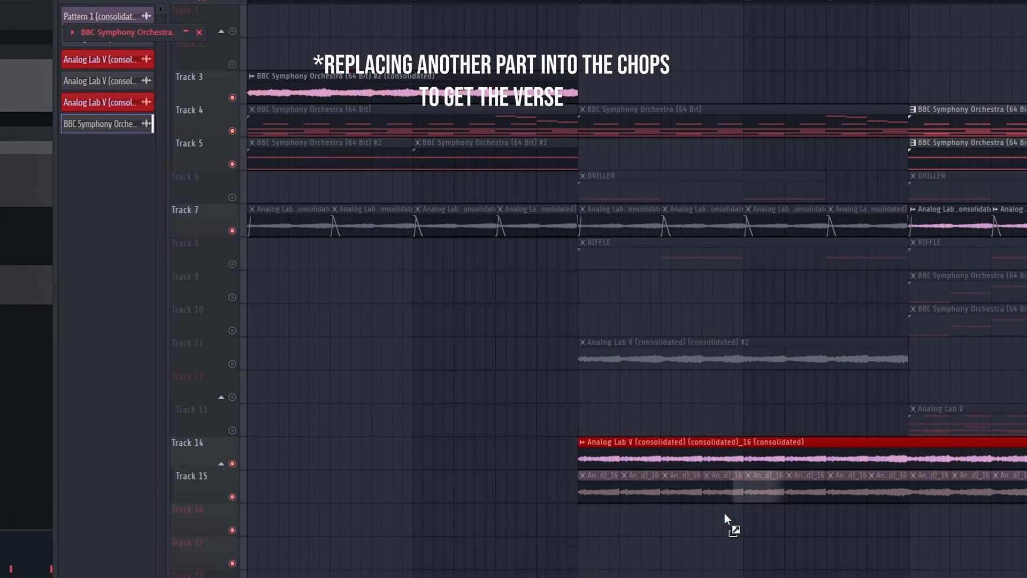
left_click_drag(724, 512, 653, 394)
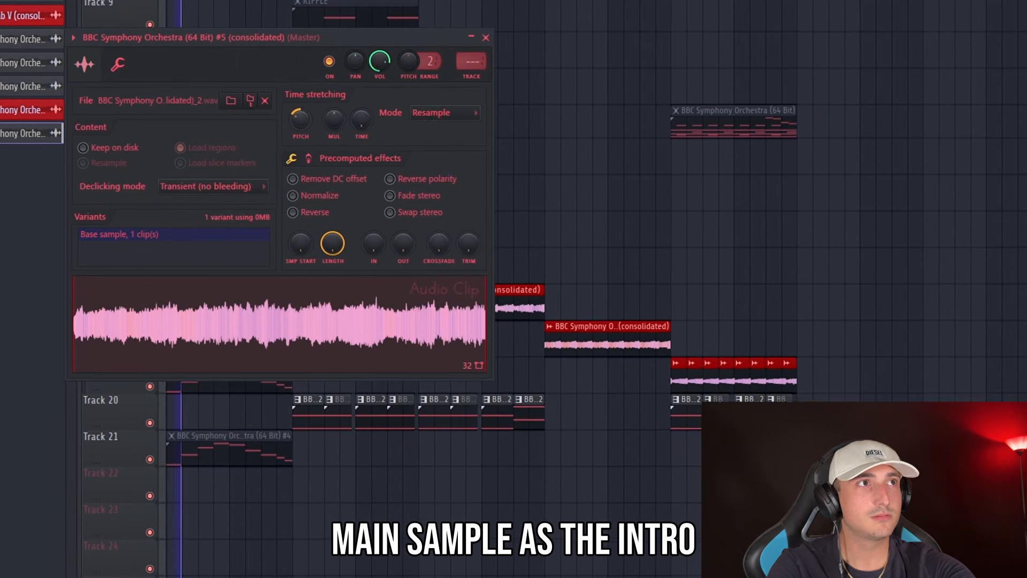
Open the stretch mode options of the consolidated BBC Symphony Orchestra #5 intro clip, and play the intro into the following section
left_click(435, 108)
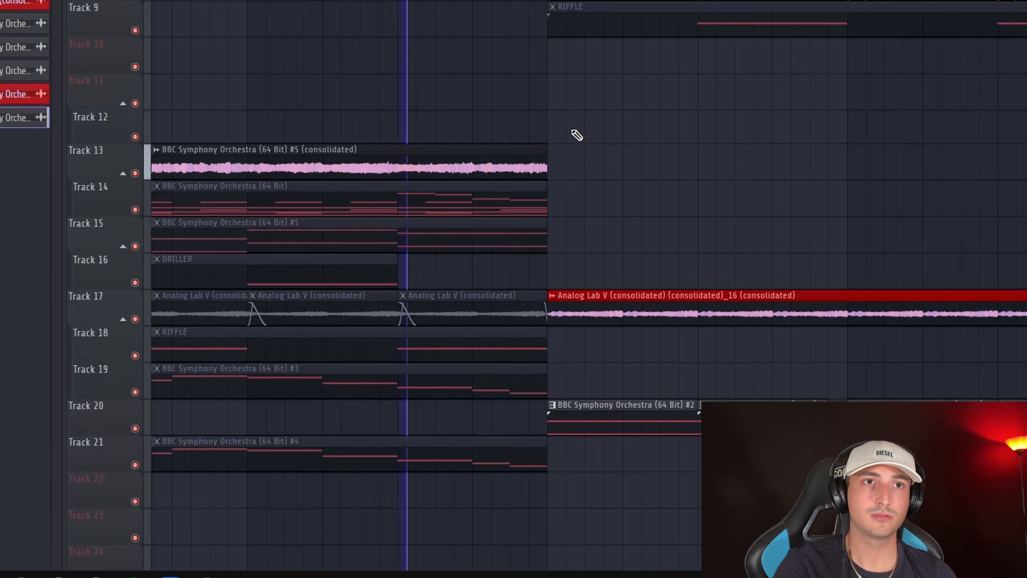
left_click_drag(578, 136, 543, 78)
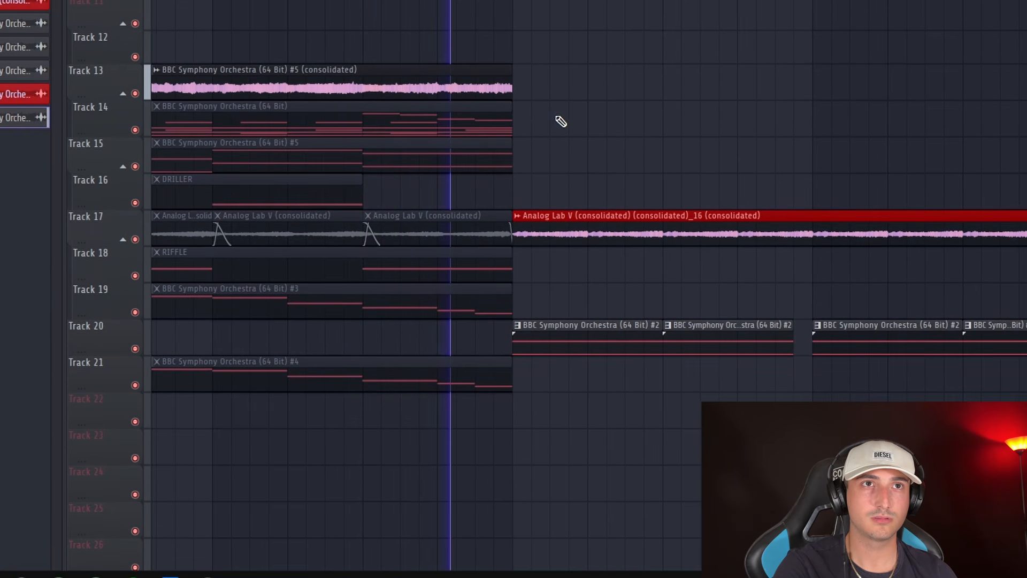
left_click_drag(840, 169, 388, 162)
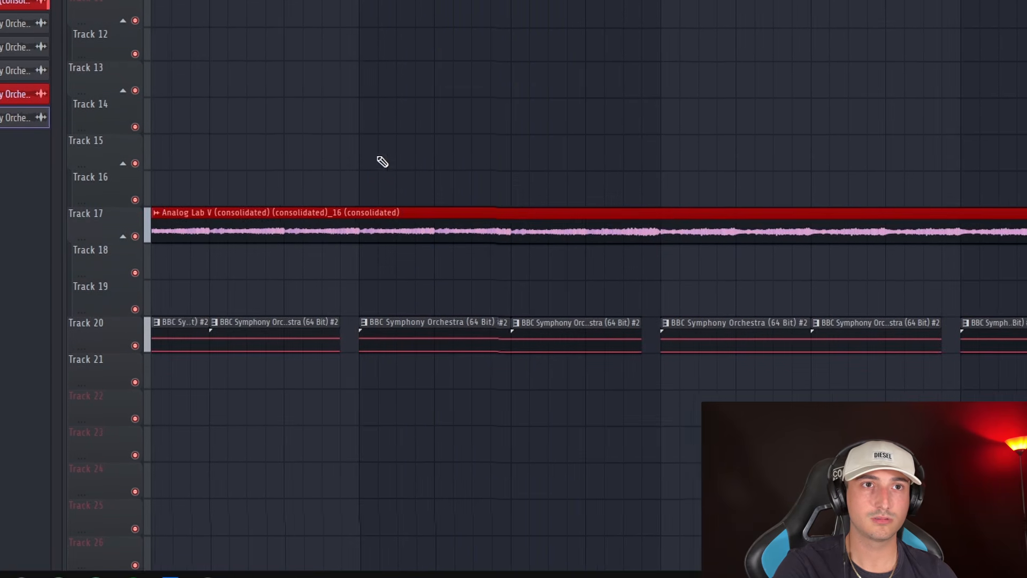
left_click_drag(578, 183, 726, 176)
scroll(578, 166, "down", 3)
scroll(401, 80, "up", 4)
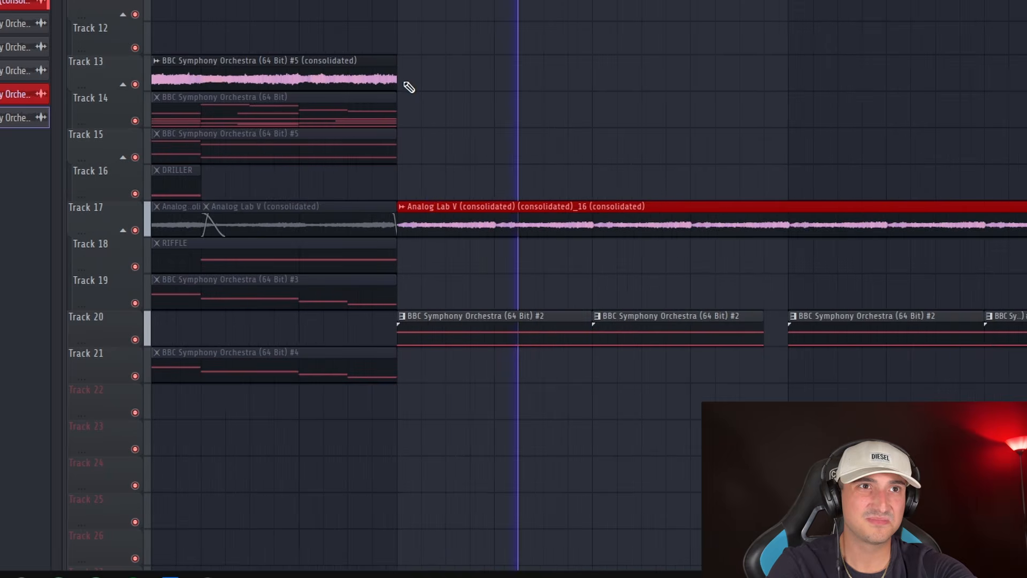
scroll(596, 171, "down", 5)
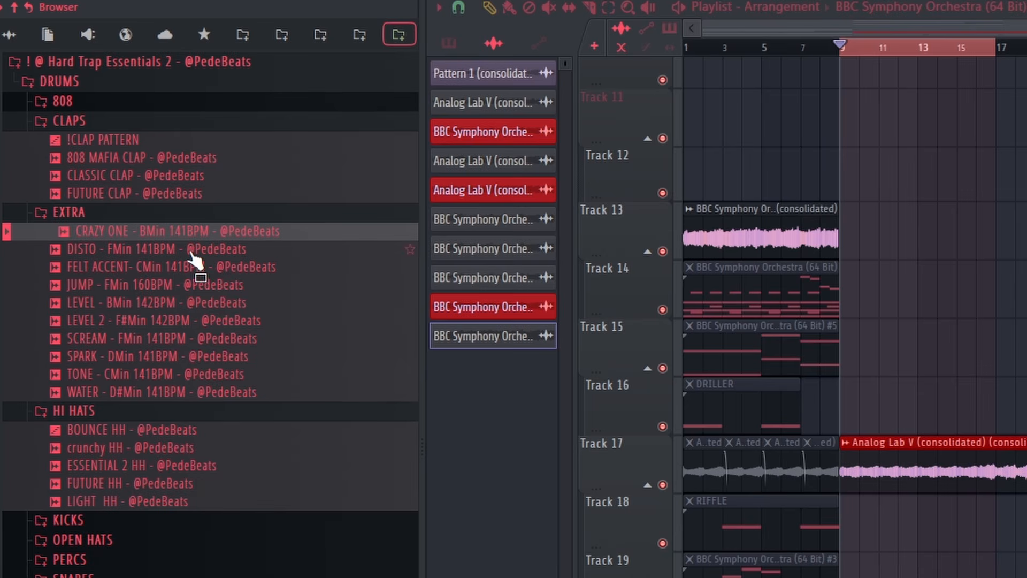
Add the CRAZY ONE sample in Stretch mode with its pitch raised, and place it on Track 16 at bars 10 and 12
left_click_drag(191, 254, 623, 337)
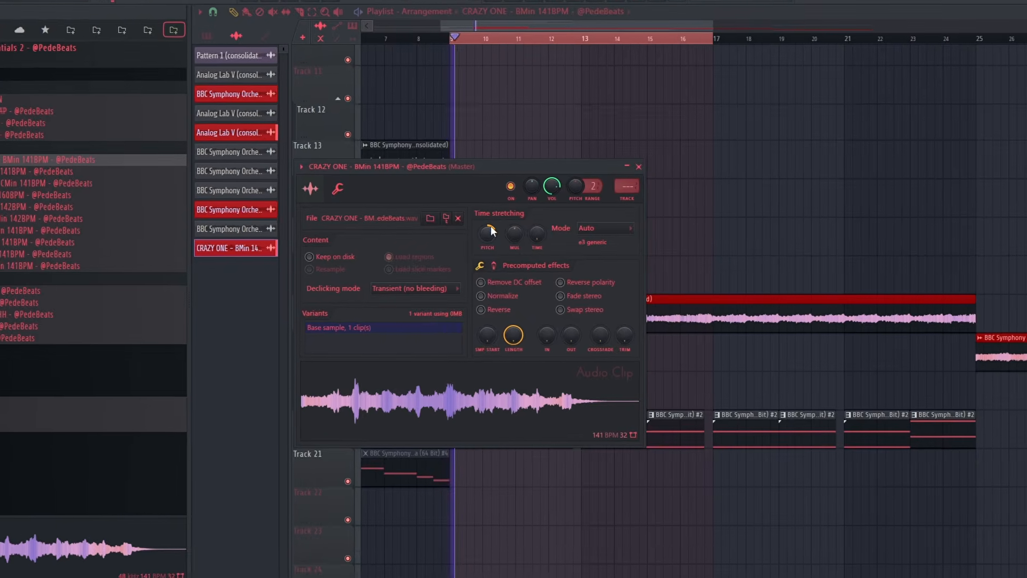
left_click_drag(490, 229, 491, 217)
left_click(588, 225)
left_click(547, 261)
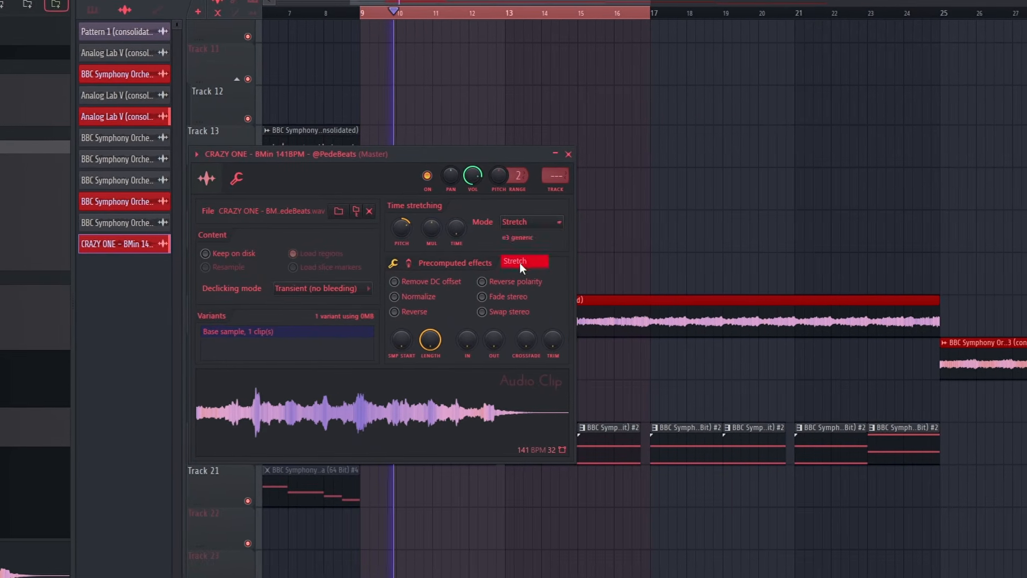
left_click(519, 262)
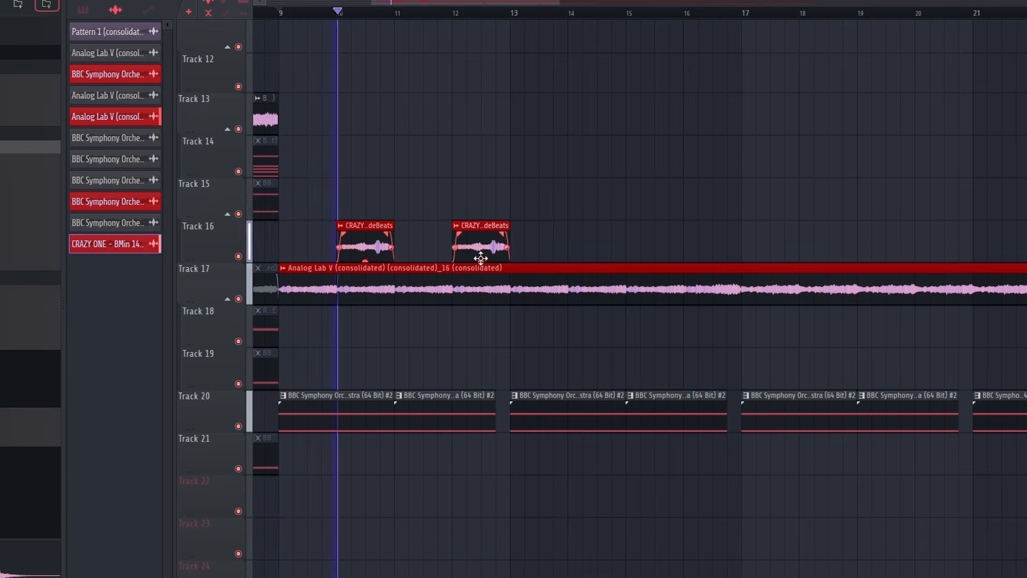
scroll(497, 265, "down", 2, "ctrl")
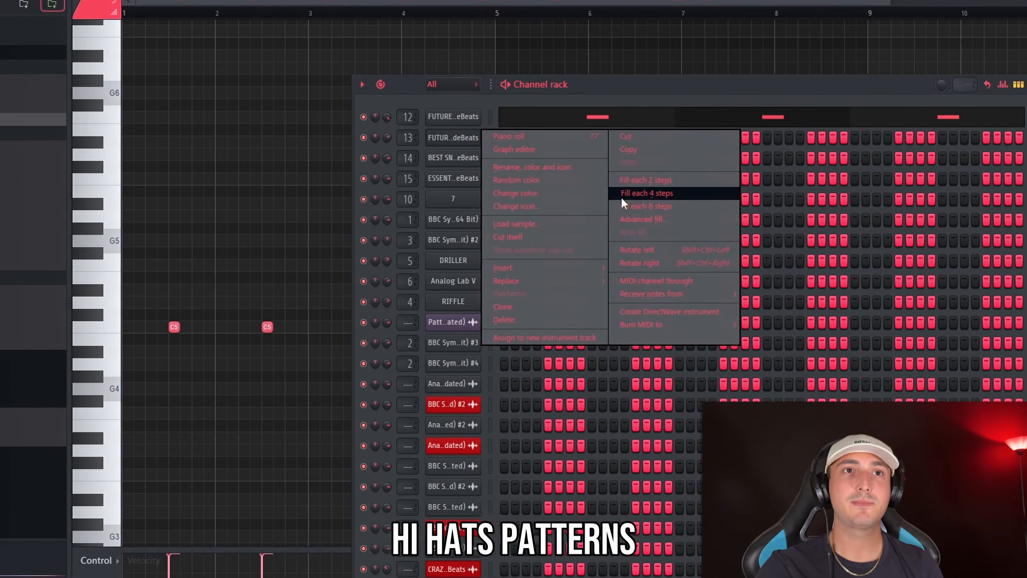
Fill each 4 steps of the hi-hat channel below the clap and play its pattern in the piano roll
left_click(618, 197)
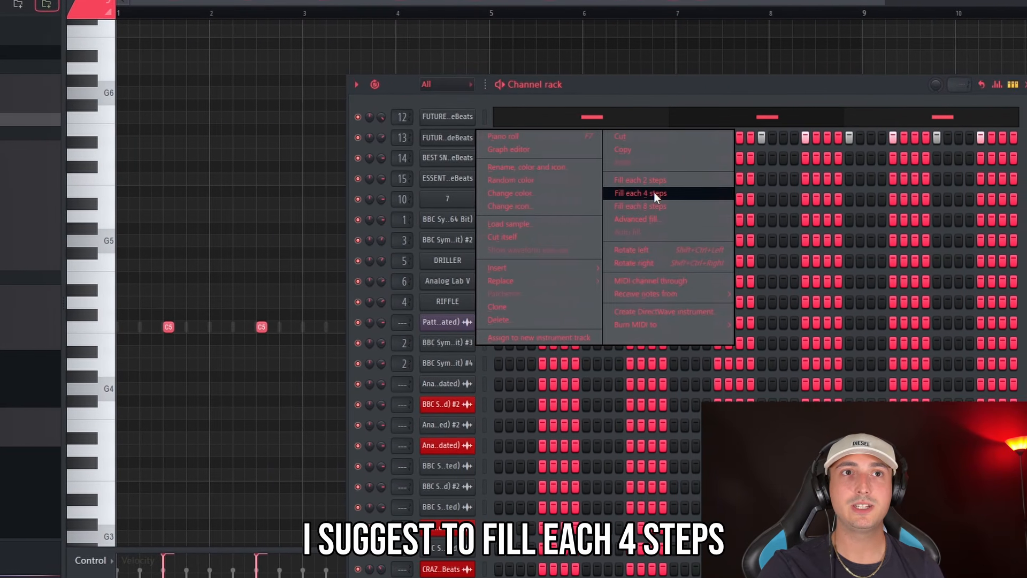
left_click(654, 192)
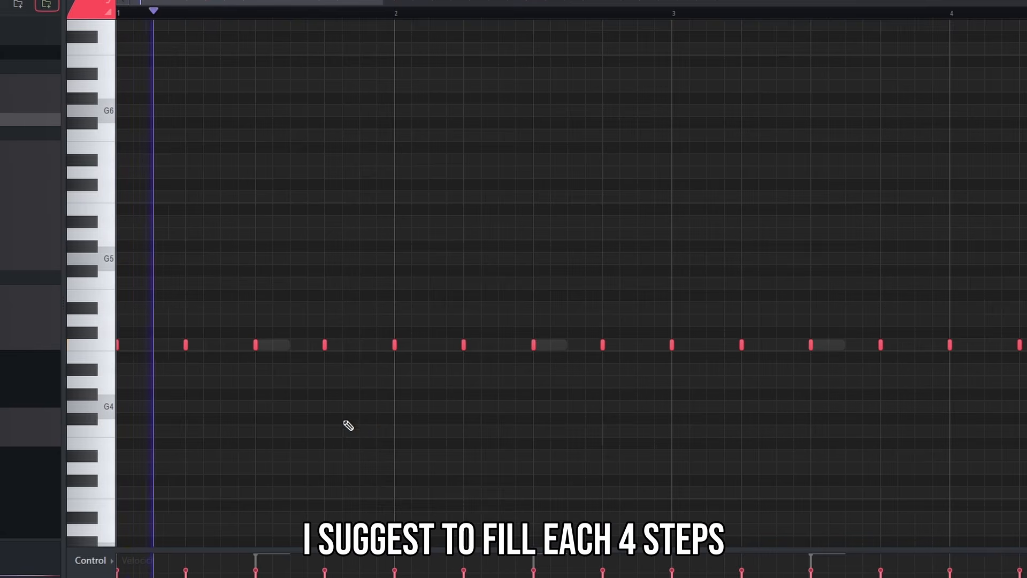
scroll(337, 396, "down", 3)
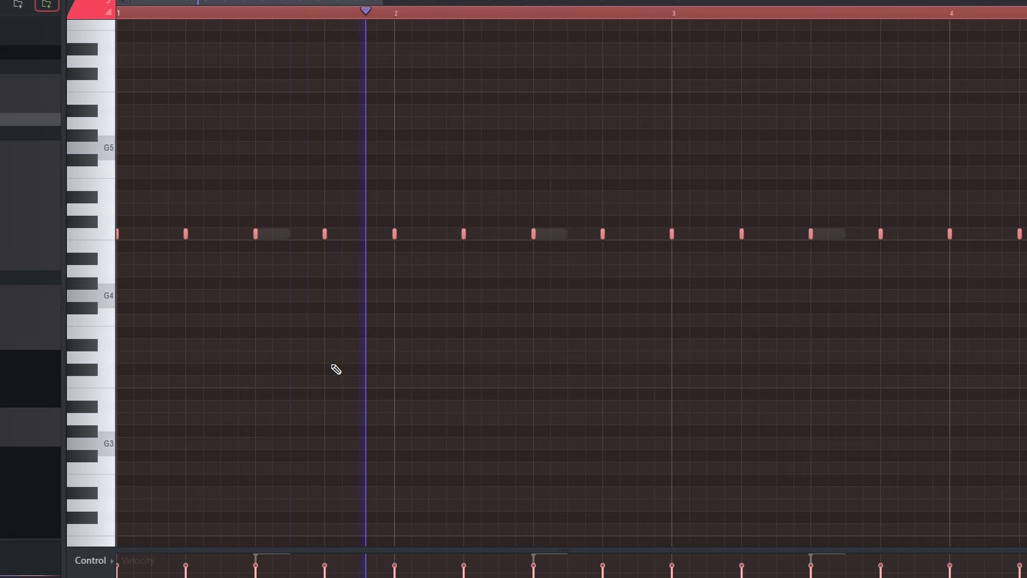
Vary bar 1 of the hi-hats by removing the note on the clap and adding one just before it, and play the pattern
scroll(656, 404, "up", 2)
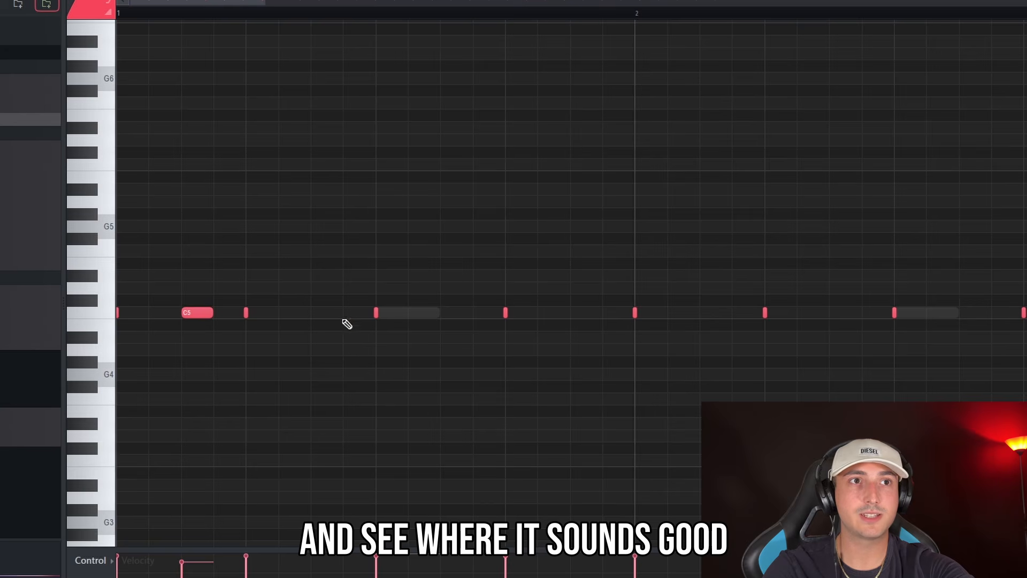
right_click(385, 320)
key("space")
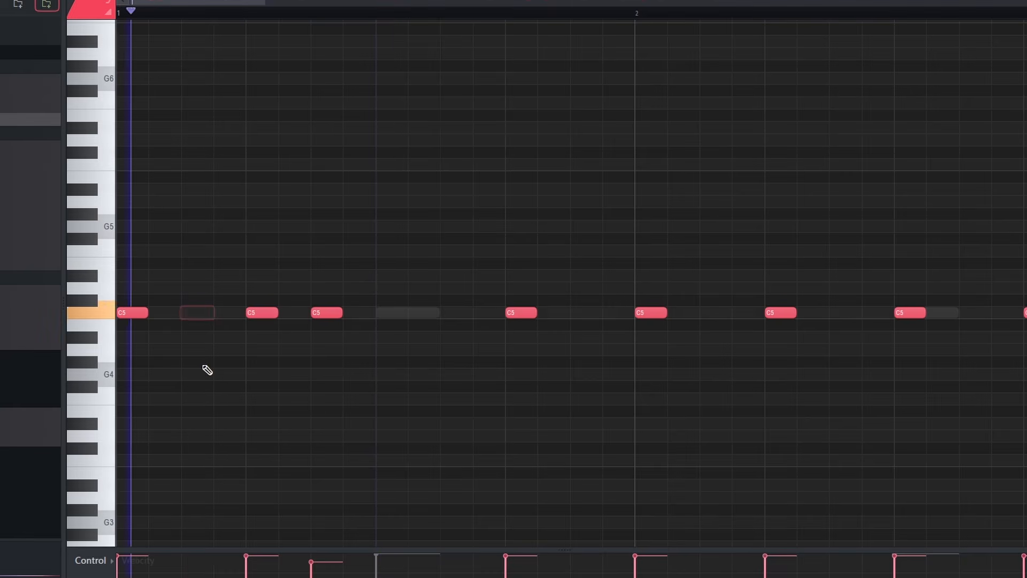
key("space")
left_click_drag(270, 341, 187, 307)
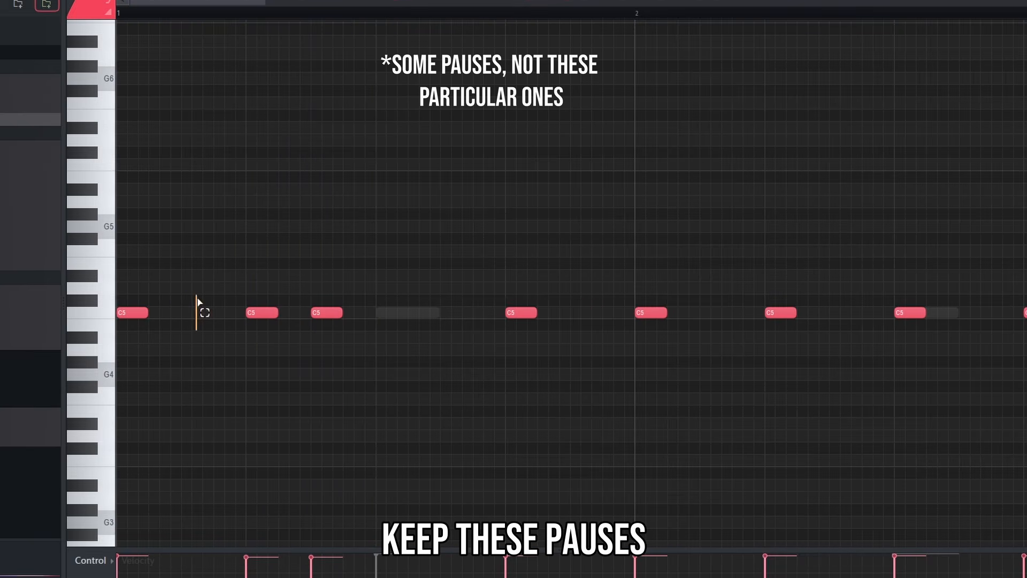
left_click_drag(505, 330, 503, 318)
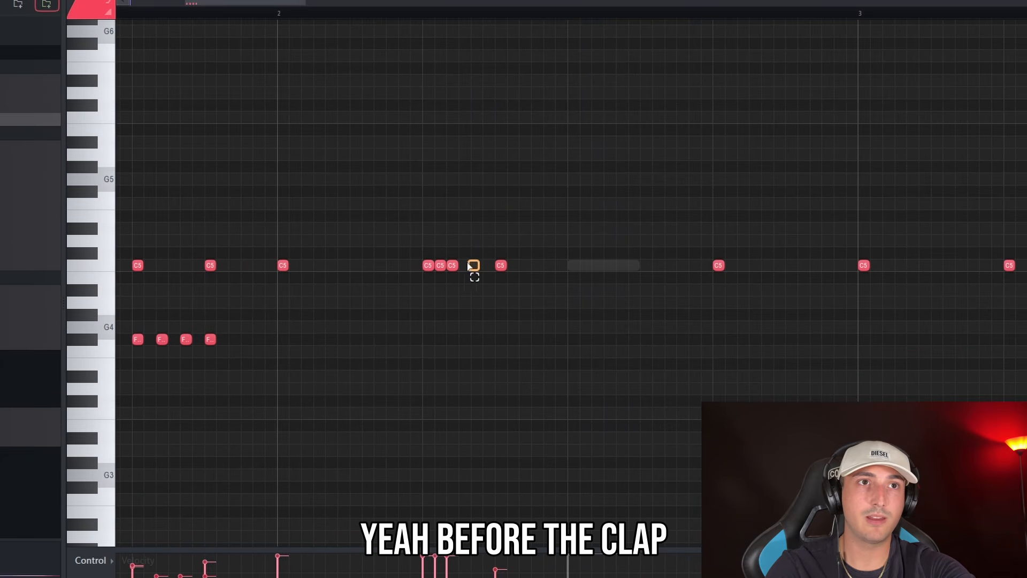
Remove the extra C5 hi-hat note before the clap in bar 2 and inspect the F#4 roll before bar 4
right_click(470, 265)
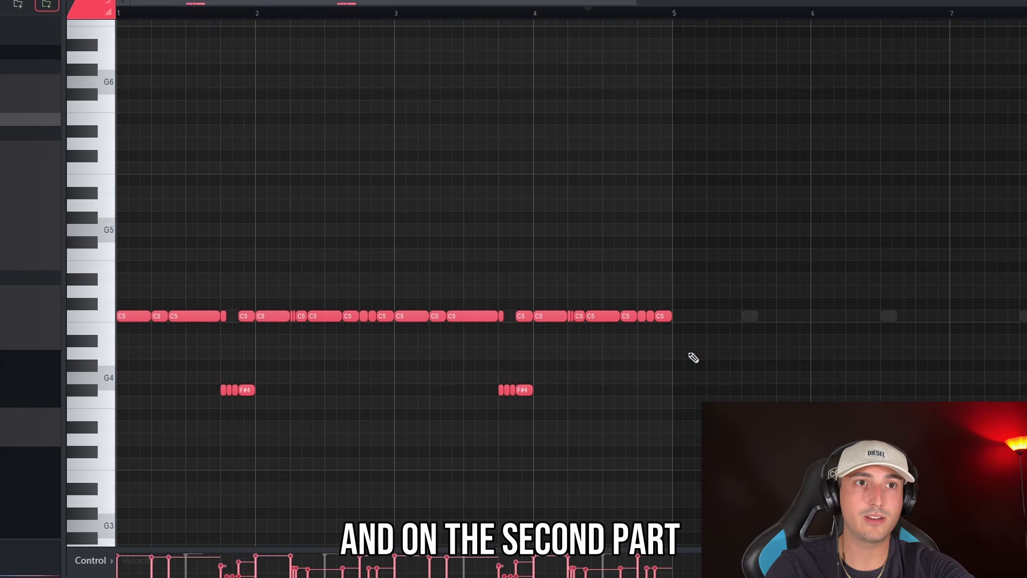
scroll(481, 402, "up", 2)
scroll(492, 434, "up", 5)
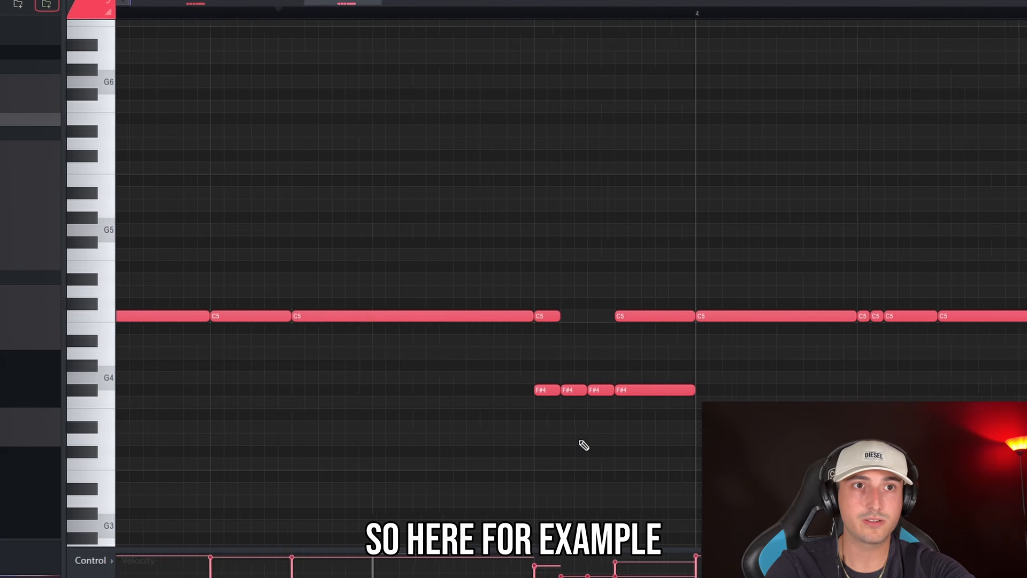
Split the first note of the F#4 hi-hat roll before bar 4 in two and delete the roll's third note
left_click(542, 391)
right_click(619, 390)
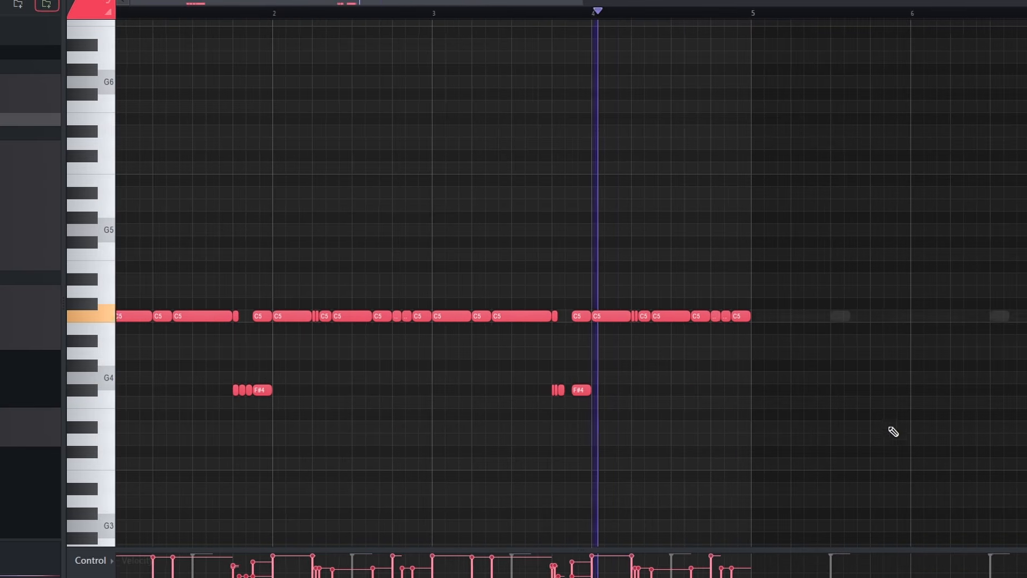
End bar 4 of the hi-hats with a fast C5 roll, duplicate the four bars to bars 5-8 and play from bar 5
scroll(711, 331, "up", 5)
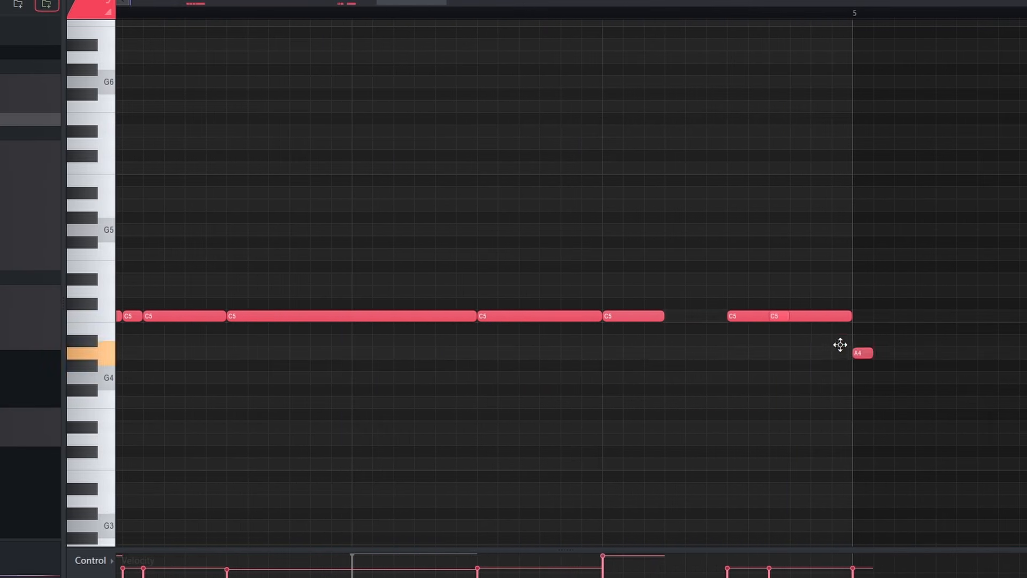
scroll(909, 434, "down", 6)
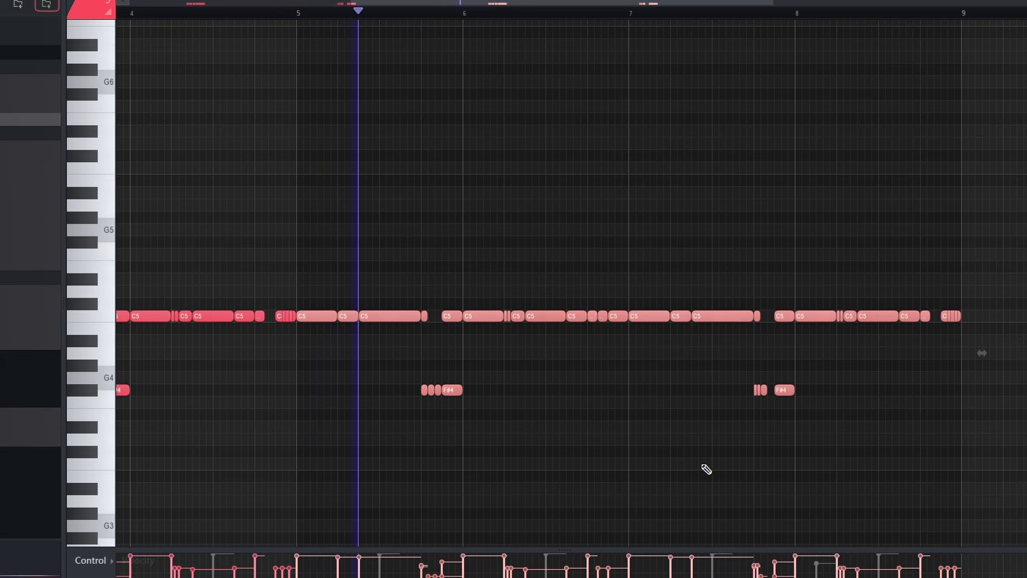
left_click(300, 15)
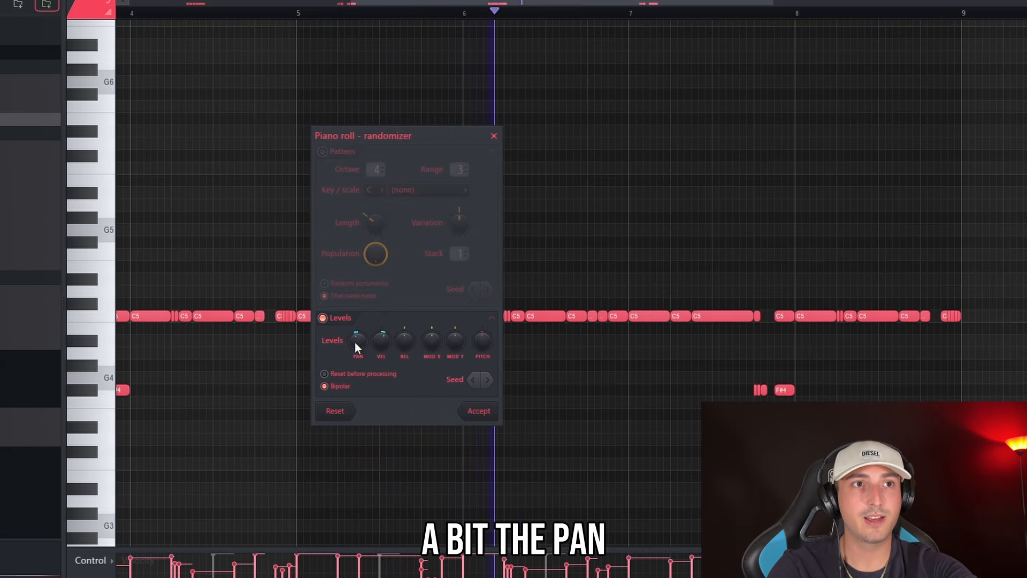
Slightly randomize the hi-hats' pan and velocity, and break up the long C5 note in bar 1 to leave pauses
left_click(484, 414)
scroll(759, 354, "down", 3)
left_click_drag(908, 480, 19, 153)
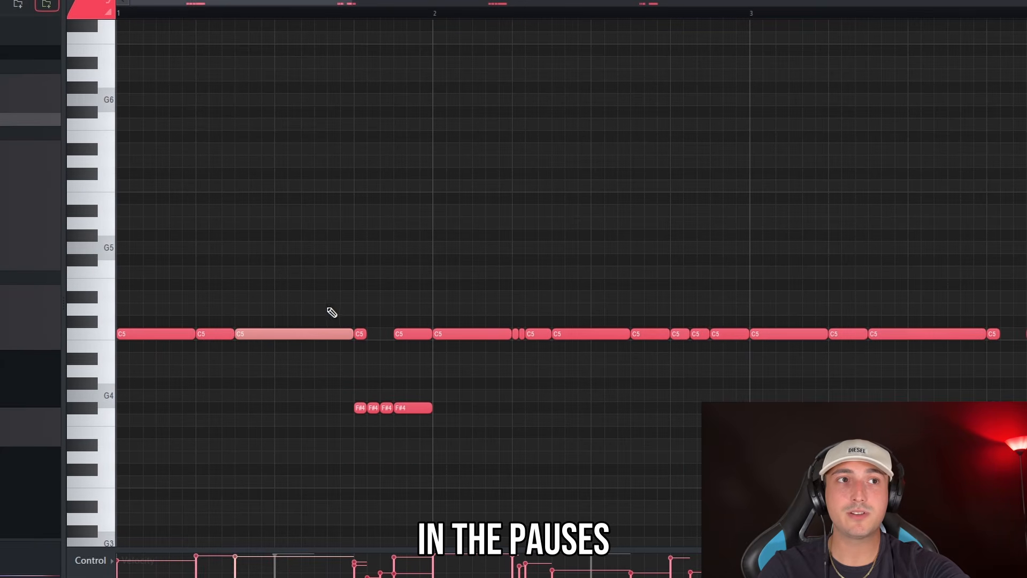
right_click(300, 334)
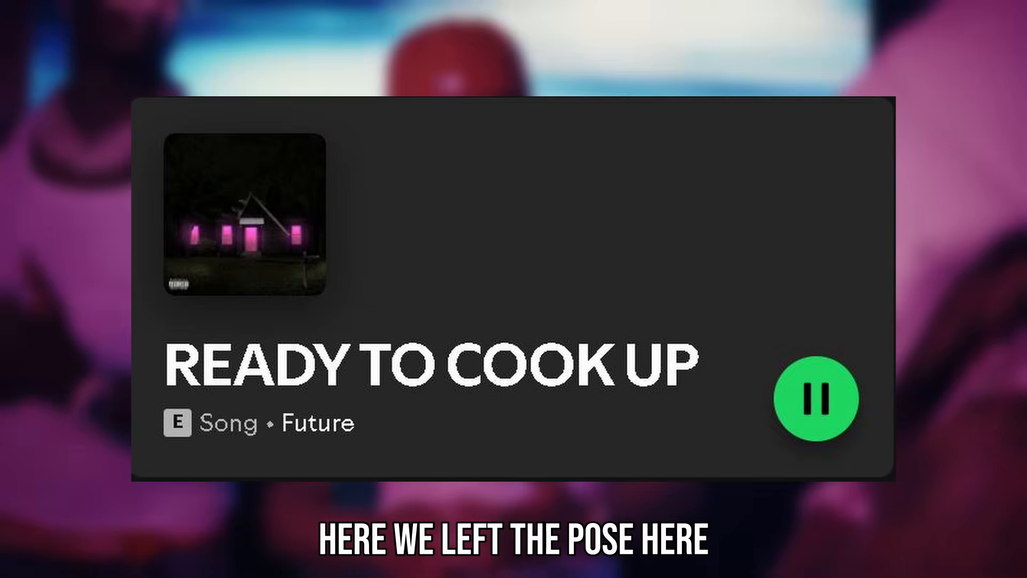
Place short C5 open hat notes on the third step of bars 1 and 3, and duplicate the four bars to bars 5-8
key("space")
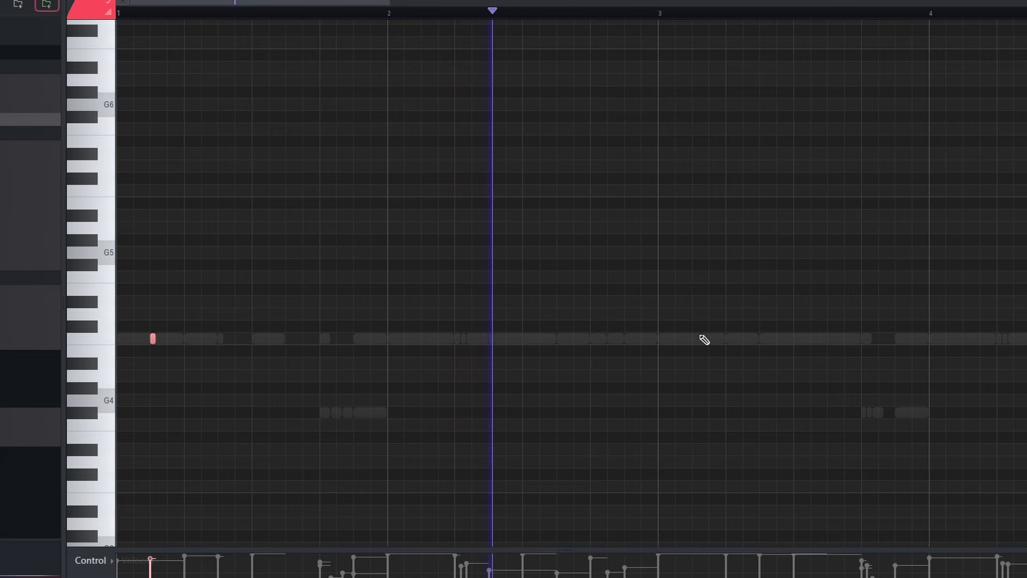
scroll(659, 37, "down", 2)
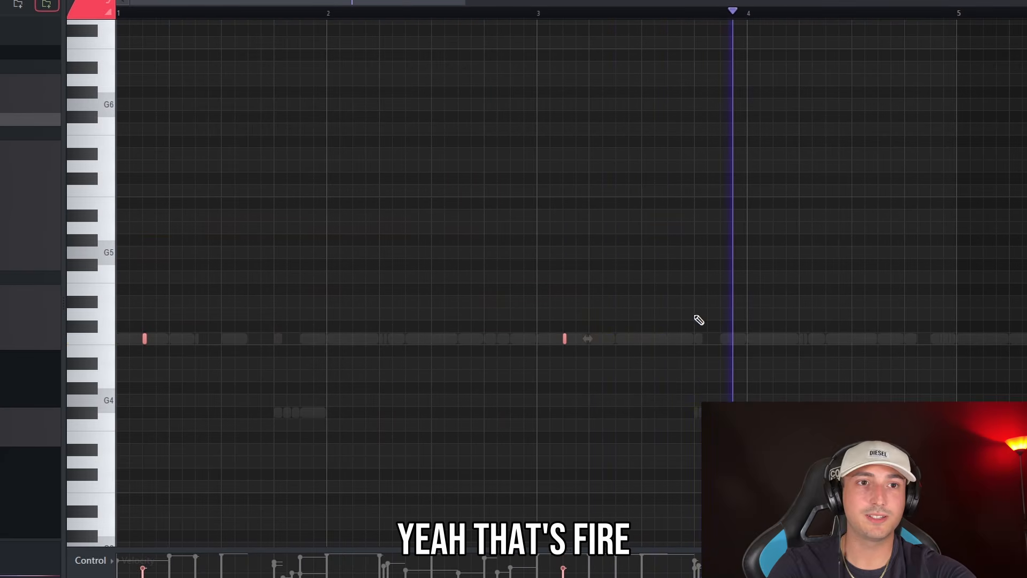
scroll(692, 46, "down", 3)
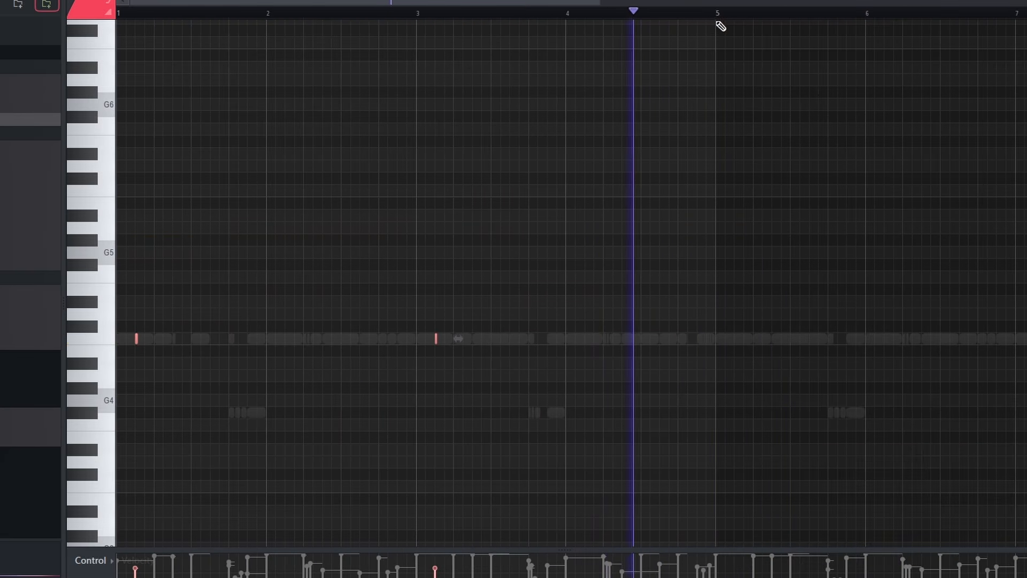
left_click_drag(718, 14, 119, 14, "ctrl")
key("ctrl+b")
scroll(656, 25, "down", 2)
left_click(667, 18, "ctrl")
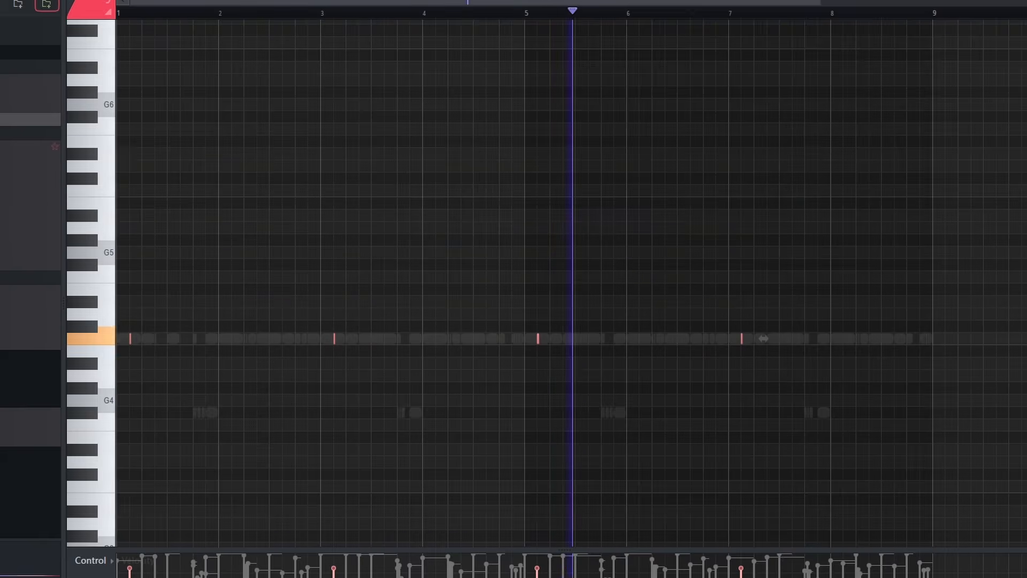
key("ctrl+z")
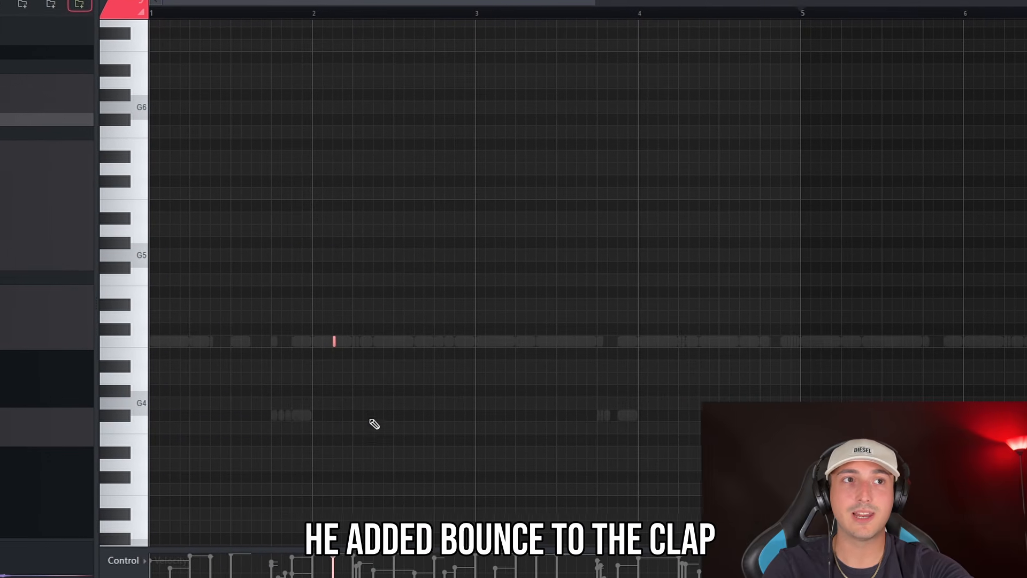
Add a four-note C5 snare roll in bar 2 with 1/3 step snap, skipping one grid line between notes, and play it
key("space")
left_click_drag(367, 355, 174, 258)
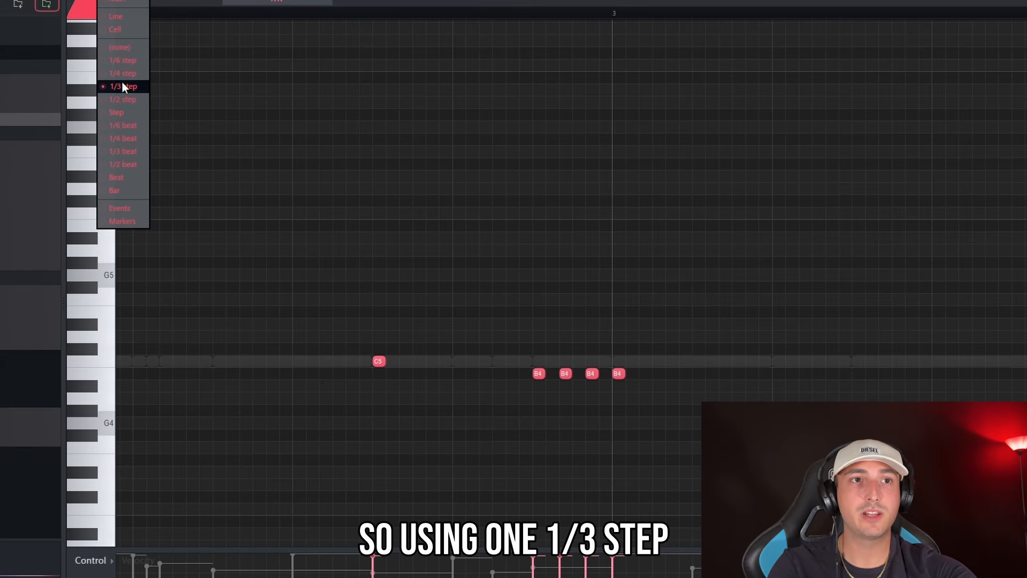
left_click(121, 82)
left_click(405, 361)
left_click(457, 361)
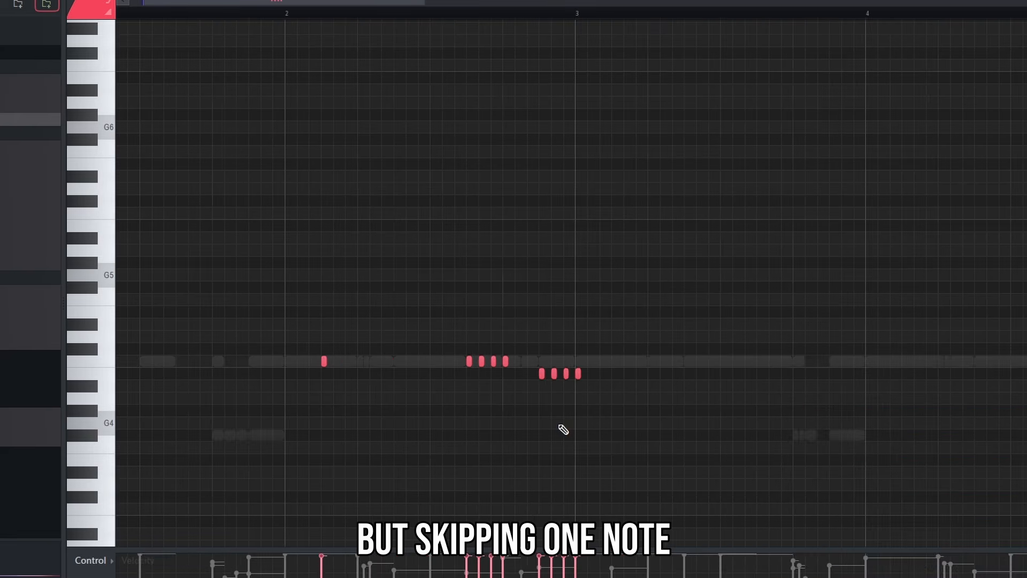
scroll(562, 428, "down", 1)
key("space")
scroll(731, 402, "down", 2)
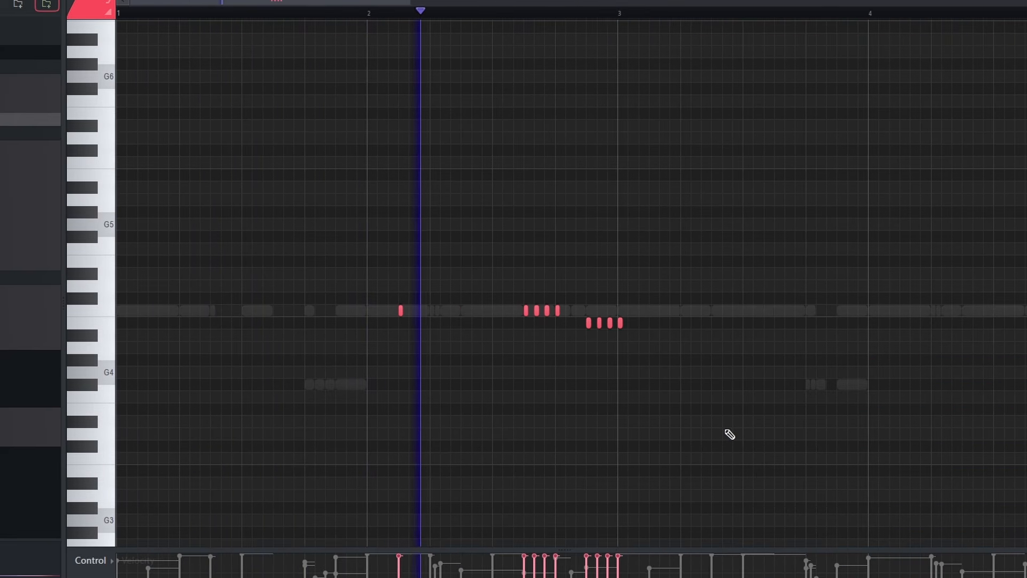
Place a D#5 snare roll of three notes plus one spaced note on bar 4's last beat, and duplicate the pattern through bar 8
scroll(725, 419, "down", 2)
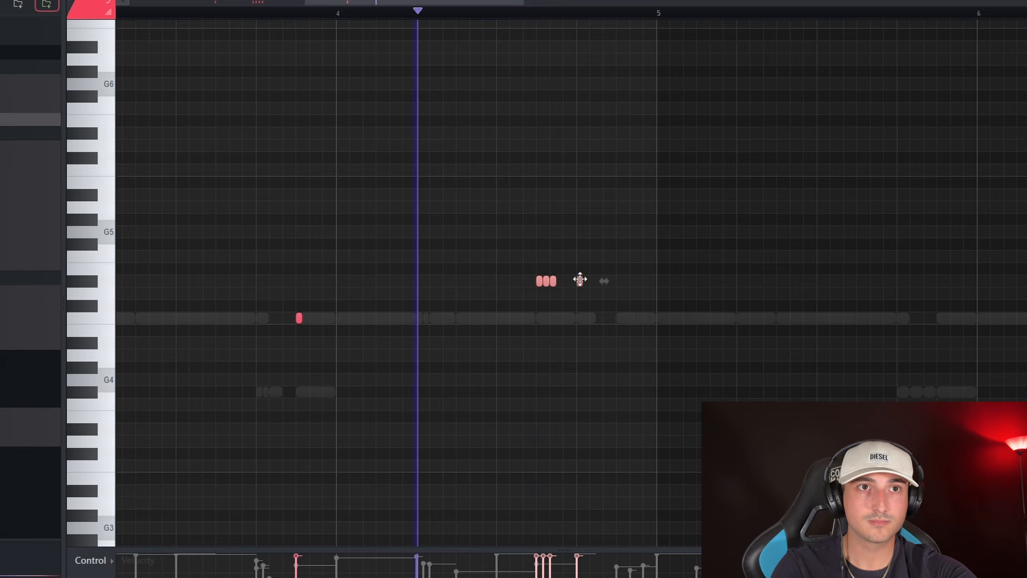
left_click_drag(580, 279, 621, 279)
scroll(877, 300, "down", 4)
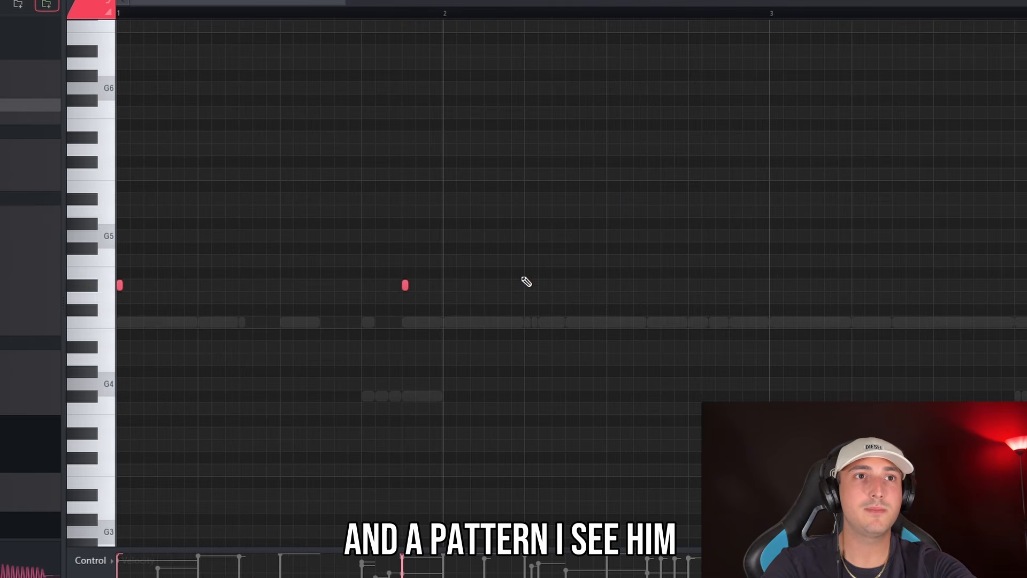
Place D#5 notes for the Spinz 808 at the start of bar 1, just before bar 2 and at 2:05:00, and play them
double_click(527, 282)
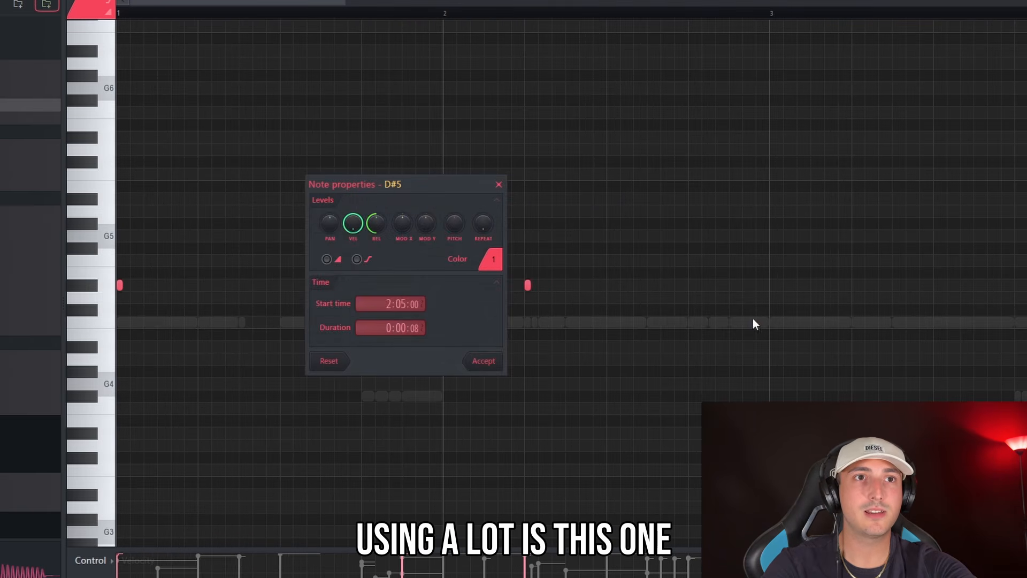
left_click(483, 359)
key("space")
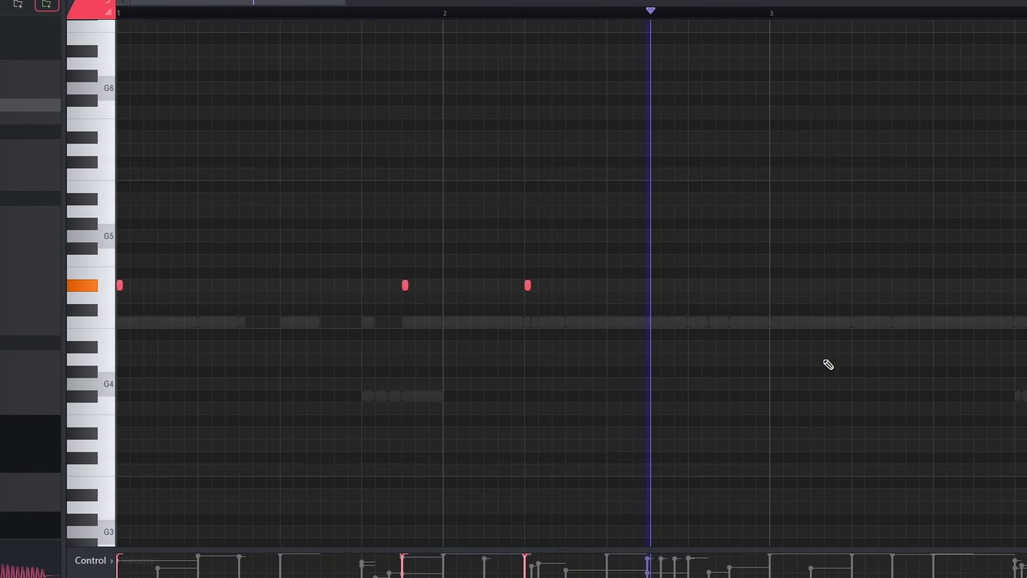
Continue the D#5 808 line around bar 4 with a four-note roll, and join the notes with legato
scroll(828, 365, "down", 3)
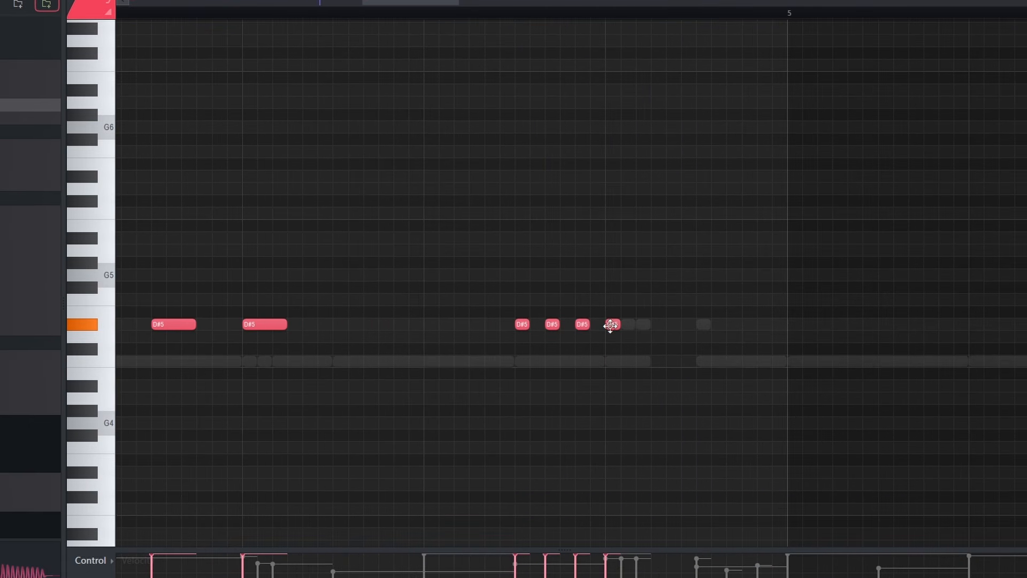
scroll(788, 390, "down", 3)
scroll(825, 360, "up", 2)
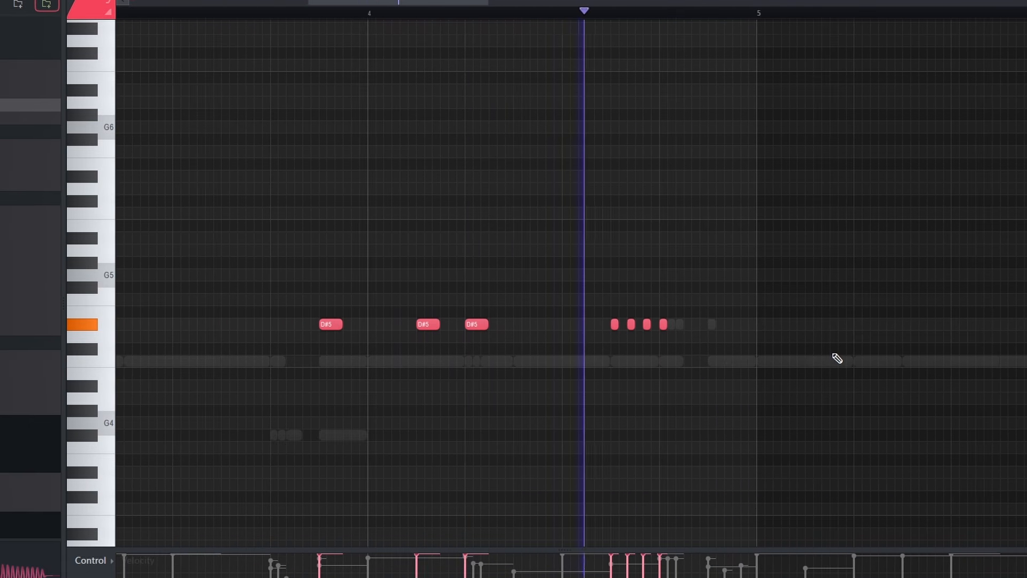
key("ctrl+l")
Add a descending 808 melody from just before bar 8 to bar 9 with the notes B5, B5, A#5, G5 and F#5
scroll(834, 356, "down", 3)
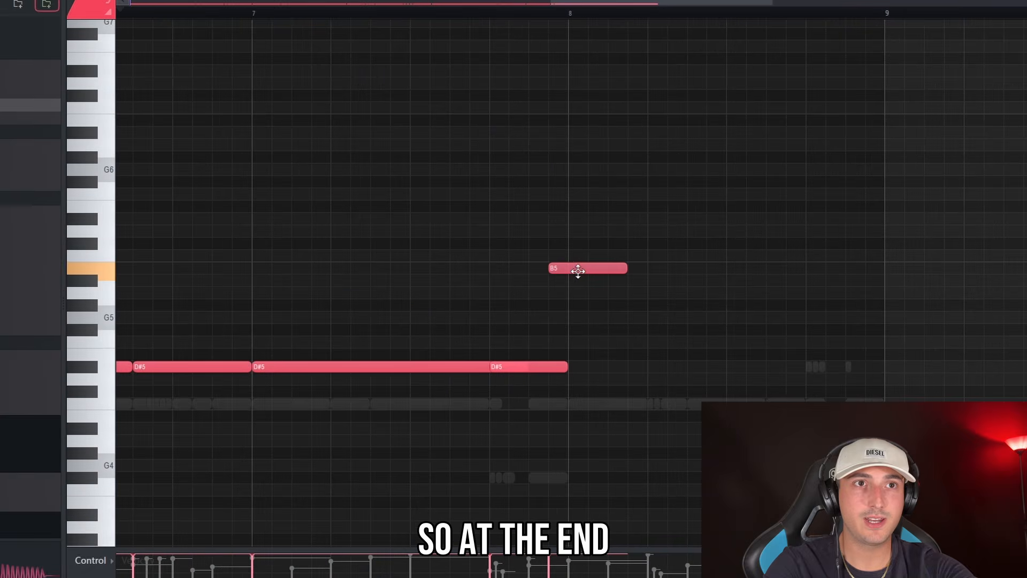
left_click_drag(578, 271, 565, 273)
left_click(617, 282)
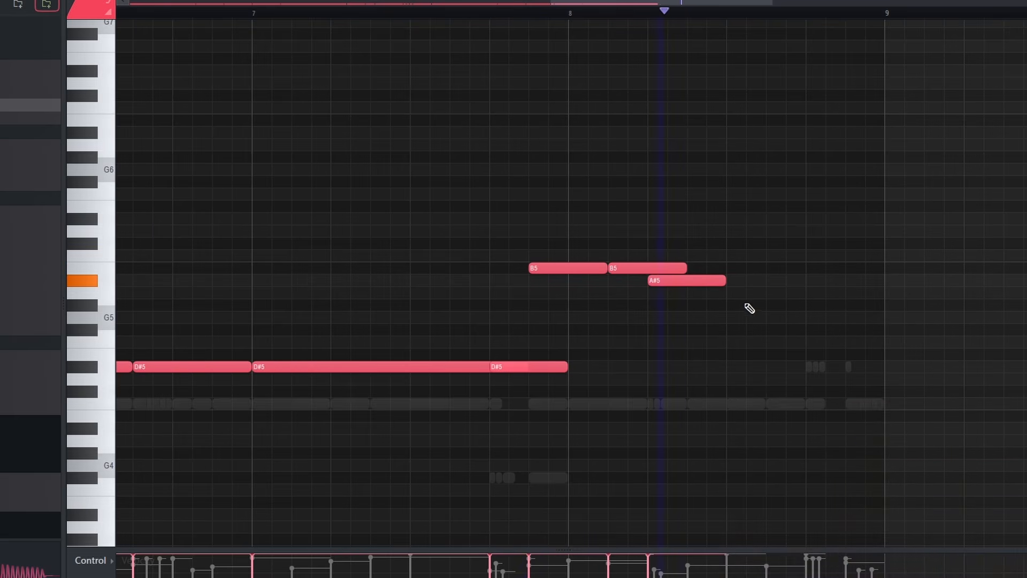
mouse_move(783, 308)
left_mouse_down()
mouse_move(776, 296)
mouse_move(775, 321)
left_mouse_up()
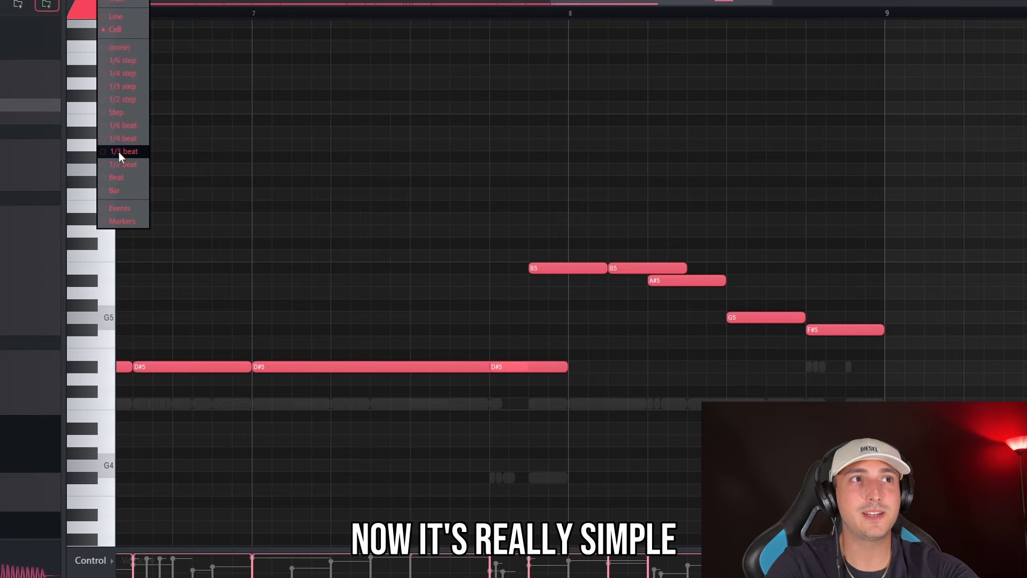
With 1/3 beat snap, add a second G5 to the closing 808 melody, shorten the notes and shift the F#5 later
left_click(119, 152)
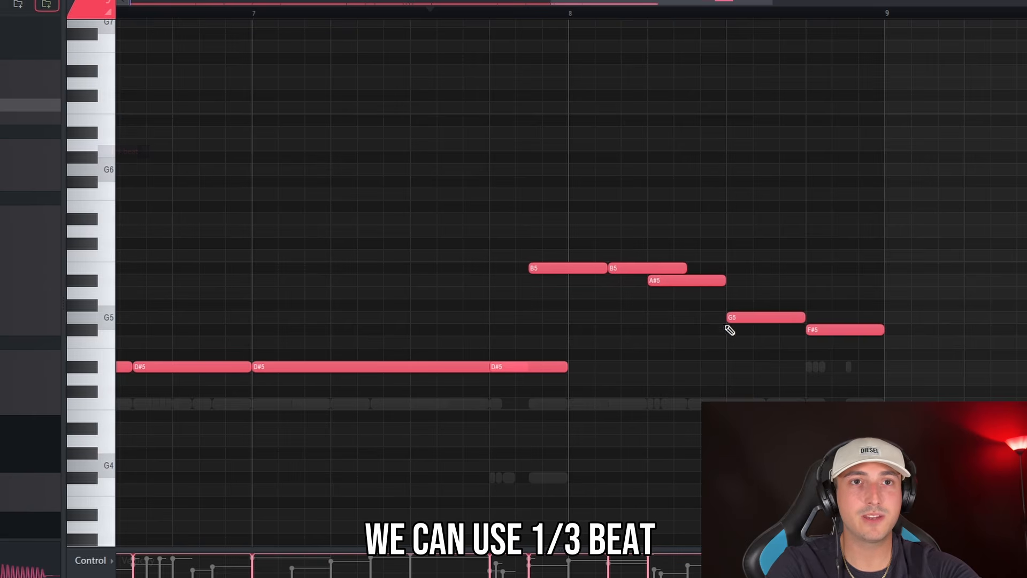
scroll(727, 326, "up", 2)
left_click_drag(831, 319, 763, 318)
key("shift+d")
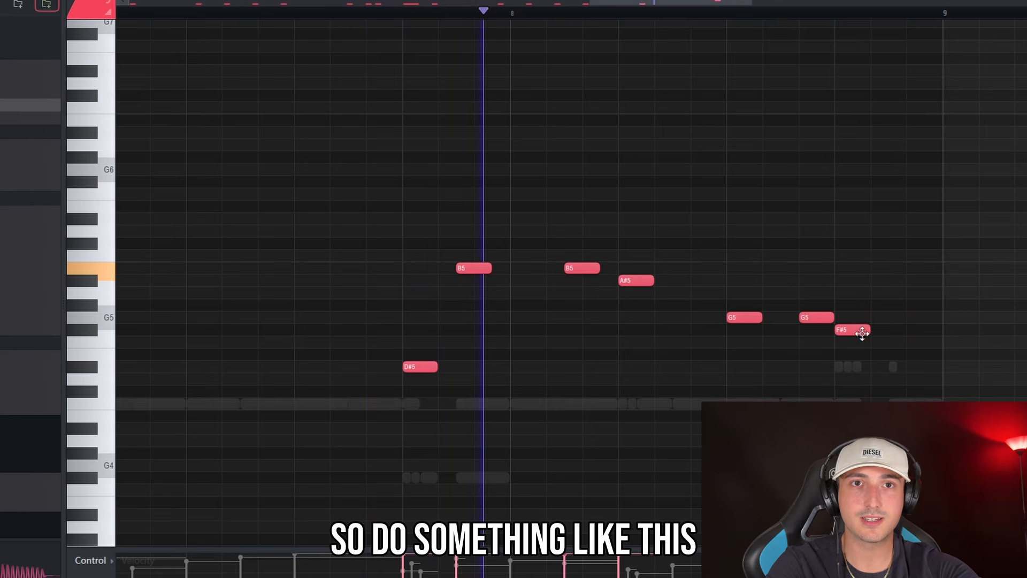
left_click_drag(862, 334, 879, 330)
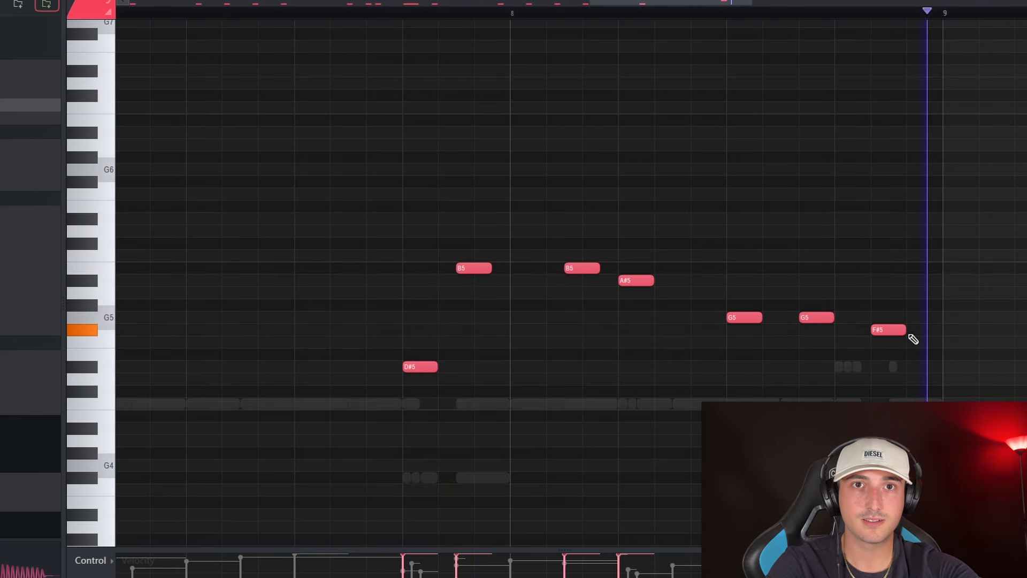
Use 1/3 step snap to turn the first B5 and the first G5 of the closing 808 melody into mini rolls
scroll(910, 334, "down", 3)
scroll(756, 305, "up", 5)
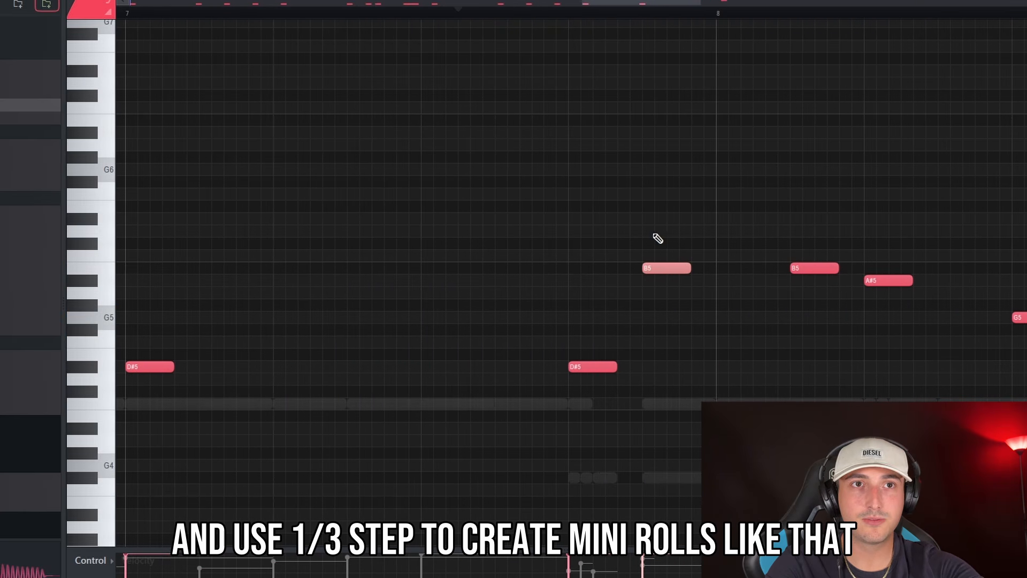
scroll(705, 259, "down", 3)
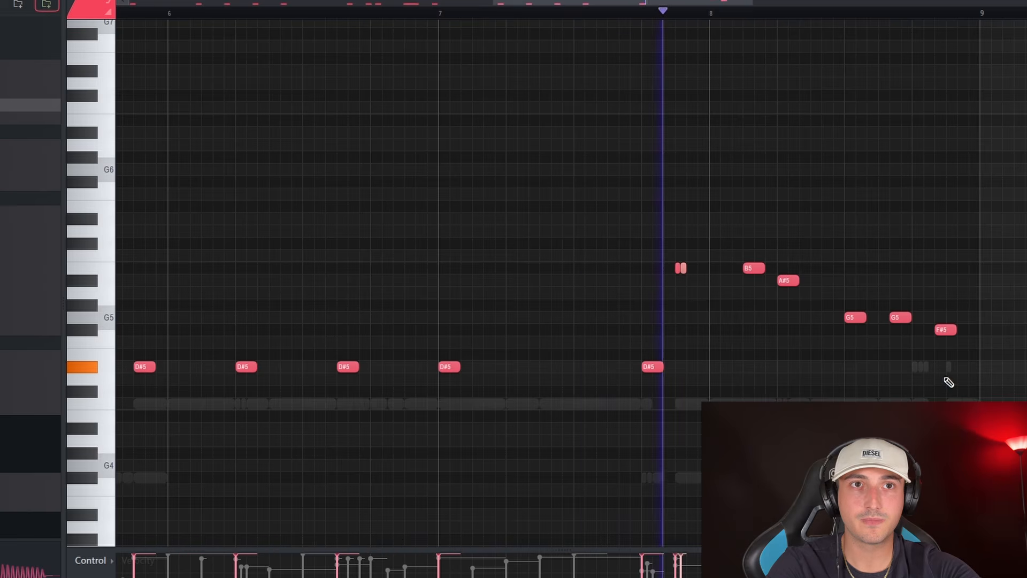
scroll(944, 381, "up", 2)
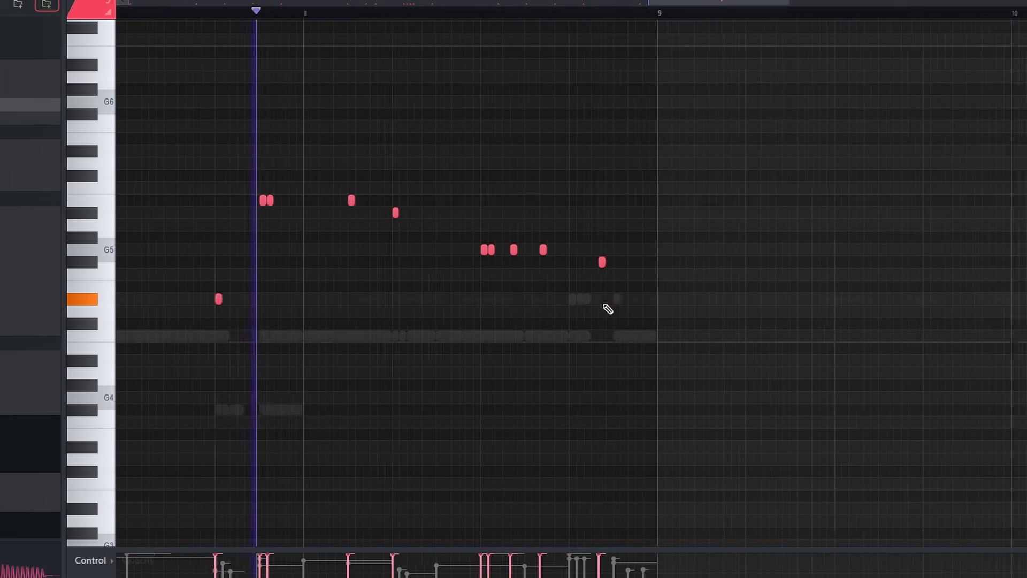
scroll(608, 308, "up", 2)
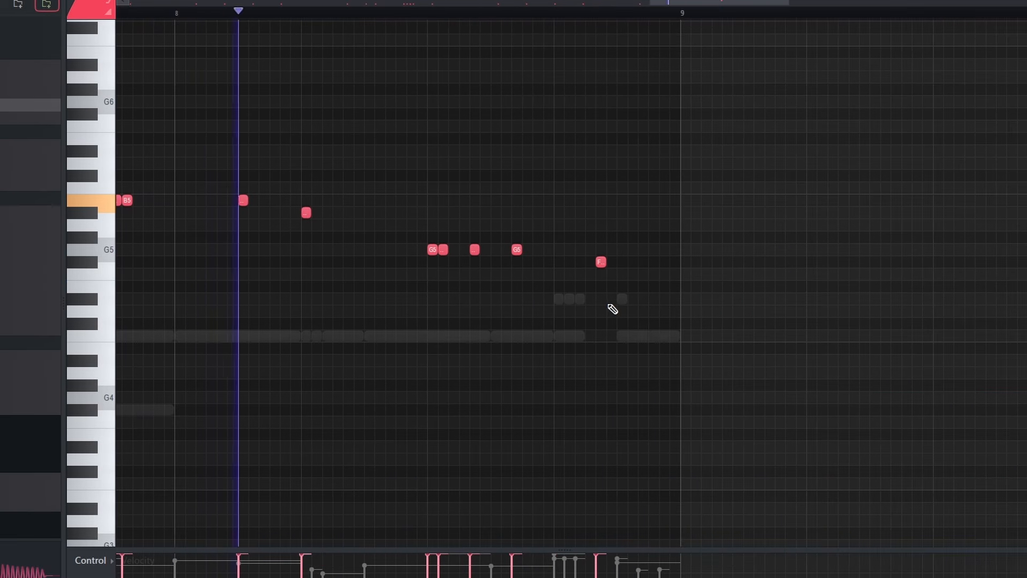
scroll(798, 419, "down", 7)
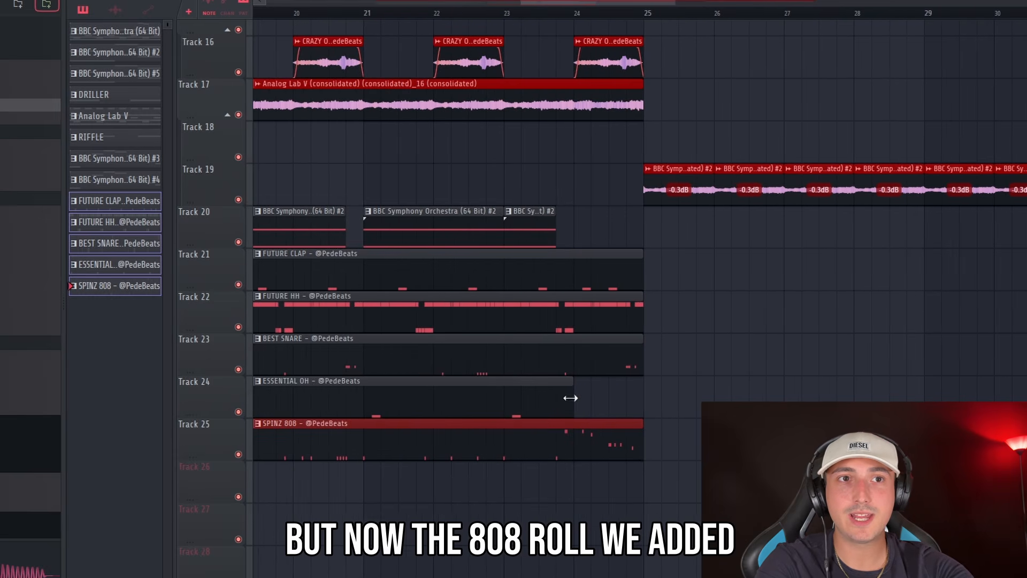
Make the first hook half's SPINZ 808 pattern unique and replace its closing melodic roll with D#5, A#5 and D#6 notes
scroll(562, 355, "down", 3)
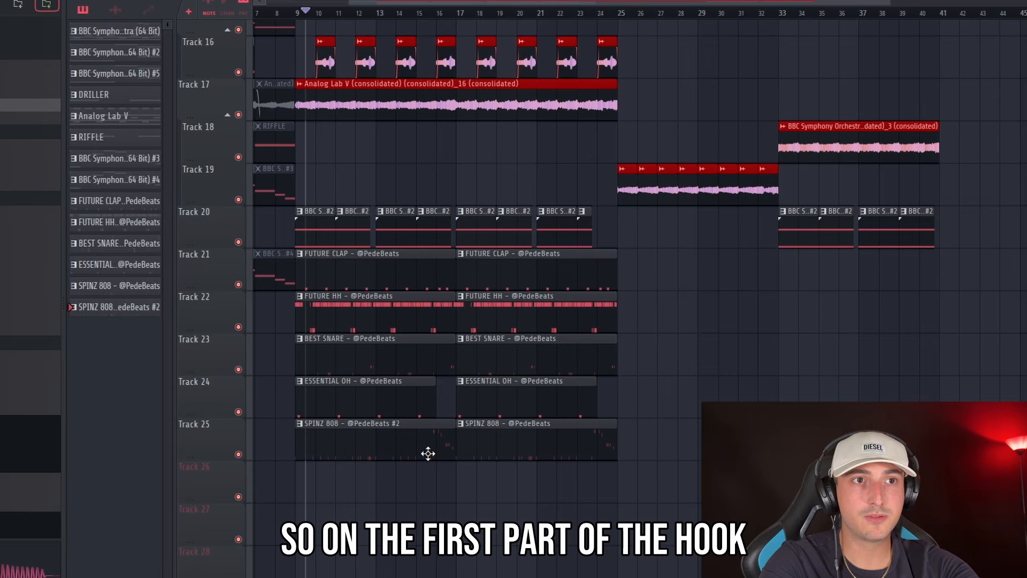
double_click(428, 454)
scroll(685, 385, "down", 2)
scroll(792, 340, "up", 2)
left_click_drag(801, 310, 547, 167)
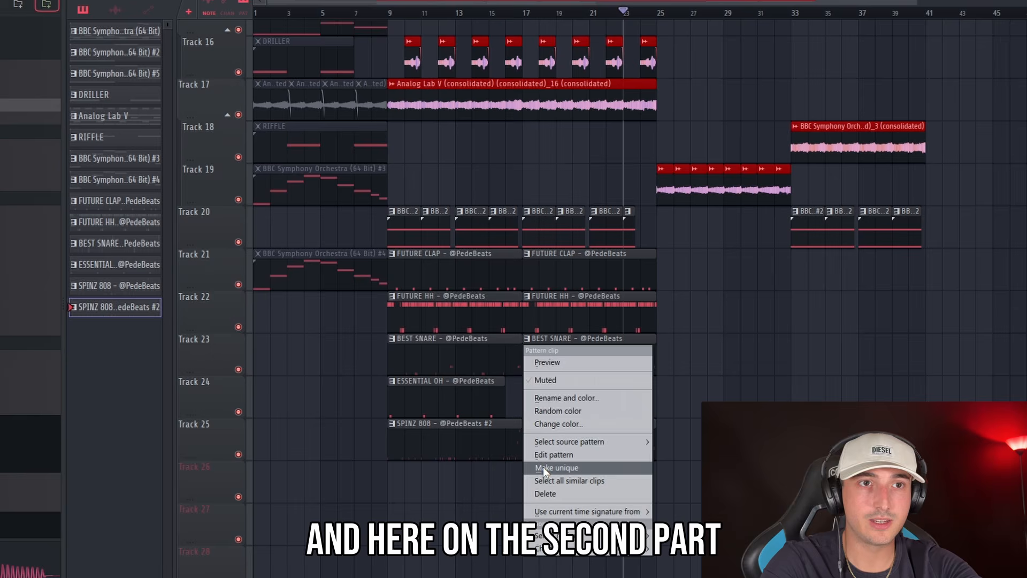
Make the second hook half's BEST SNARE pattern unique and copy the closing 808 melodic roll into its last bar
left_click(544, 466)
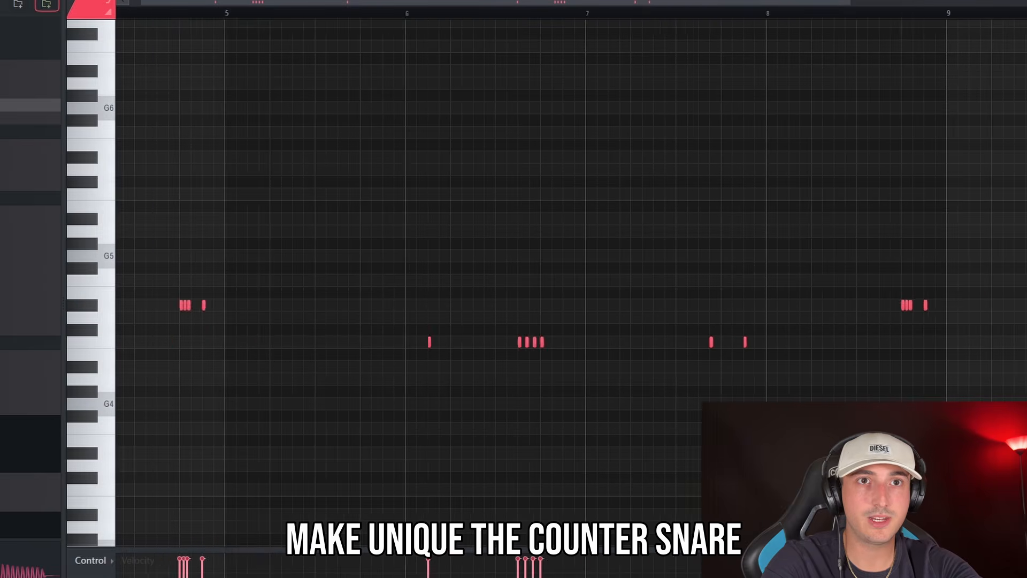
scroll(951, 328, "down", 3)
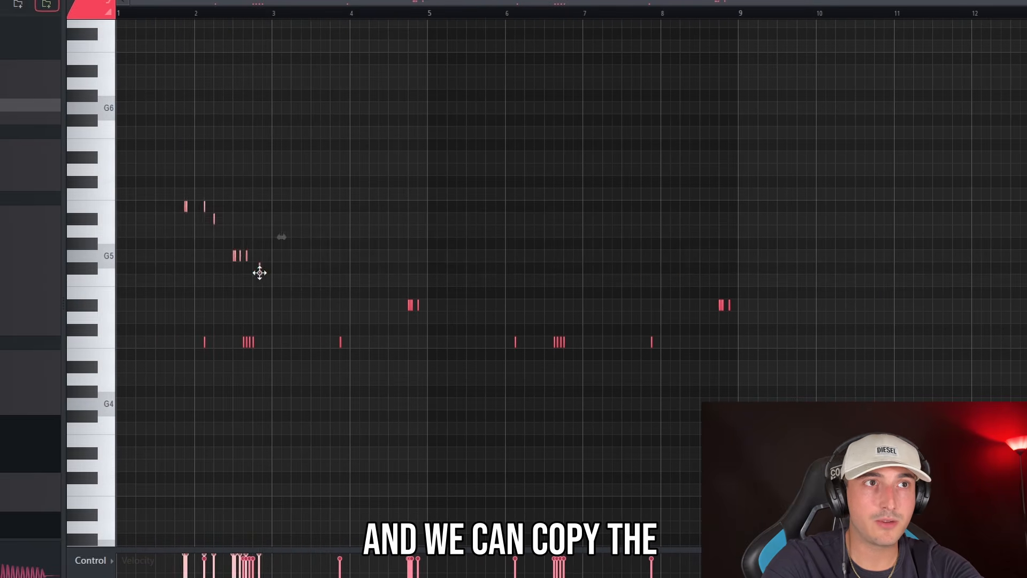
scroll(731, 287, "up", 5)
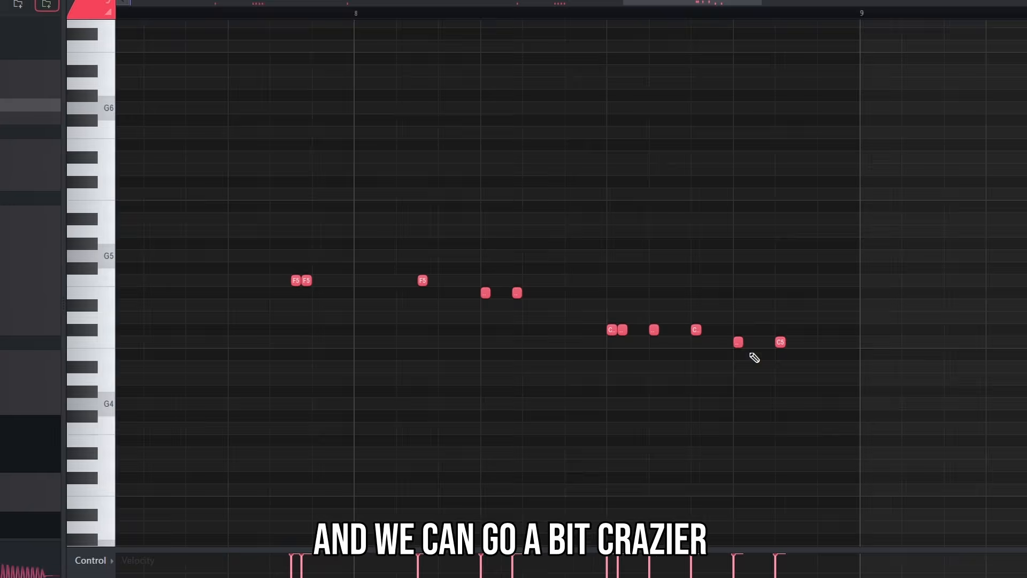
Rework the copied snare roll to descend through F5, E5, C#5 and C5, filling gaps with short notes and removing the stray C#5
left_click(822, 343)
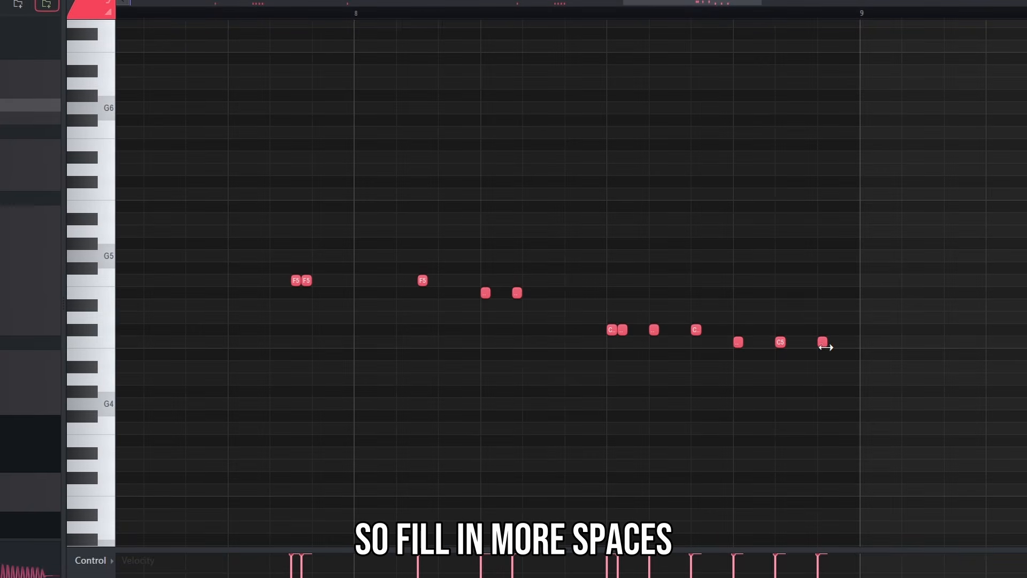
scroll(749, 377, "up", 2)
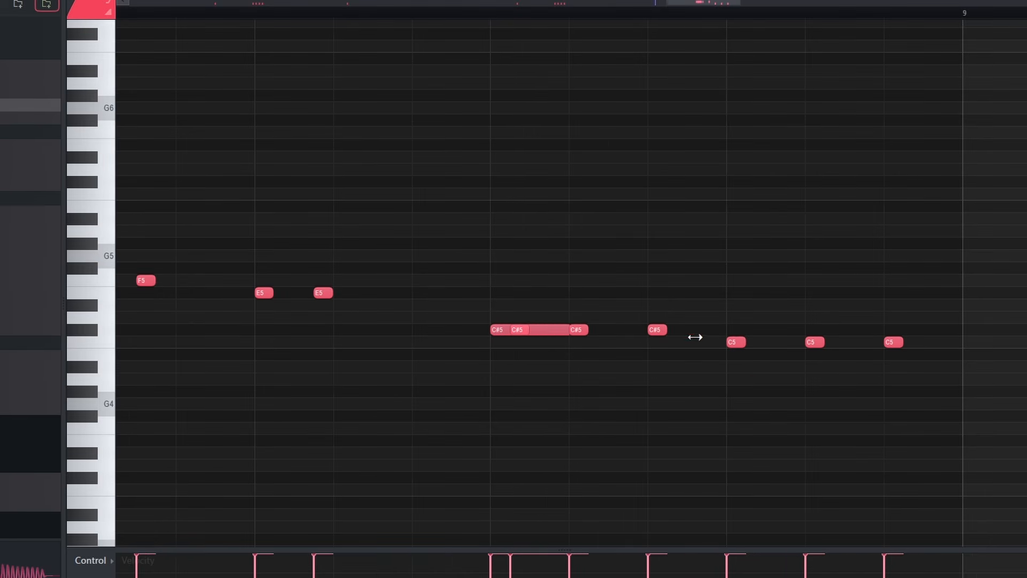
right_click(709, 330)
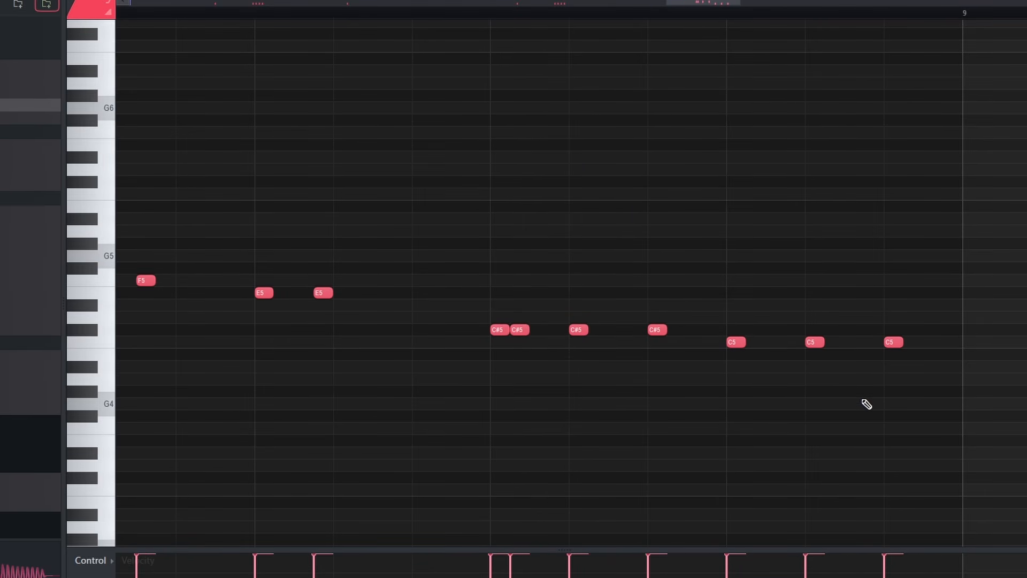
scroll(867, 404, "down", 3)
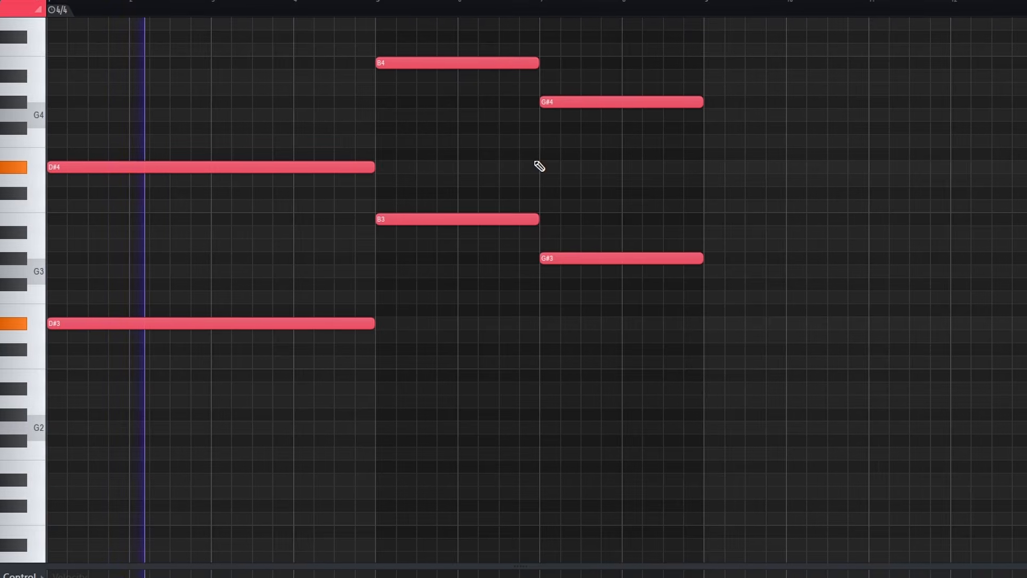
Transpose the sustained D#, B and G# notes down an octave and consolidate the BBC Symphony Orchestra #5 pattern to audio on Track 13
key("ctrl+Down")
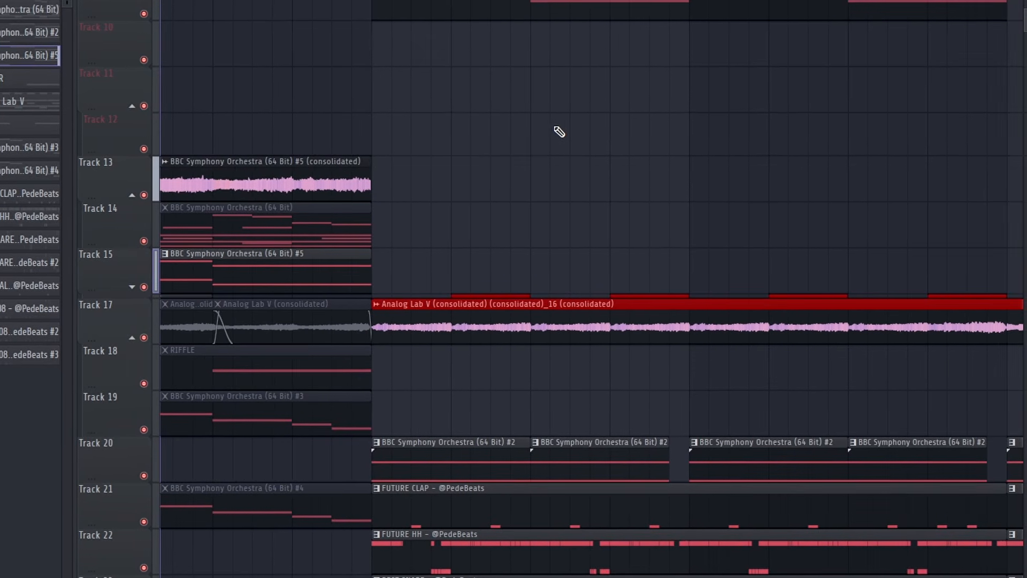
scroll(587, 161, "down", 1)
scroll(590, 159, "down", 1)
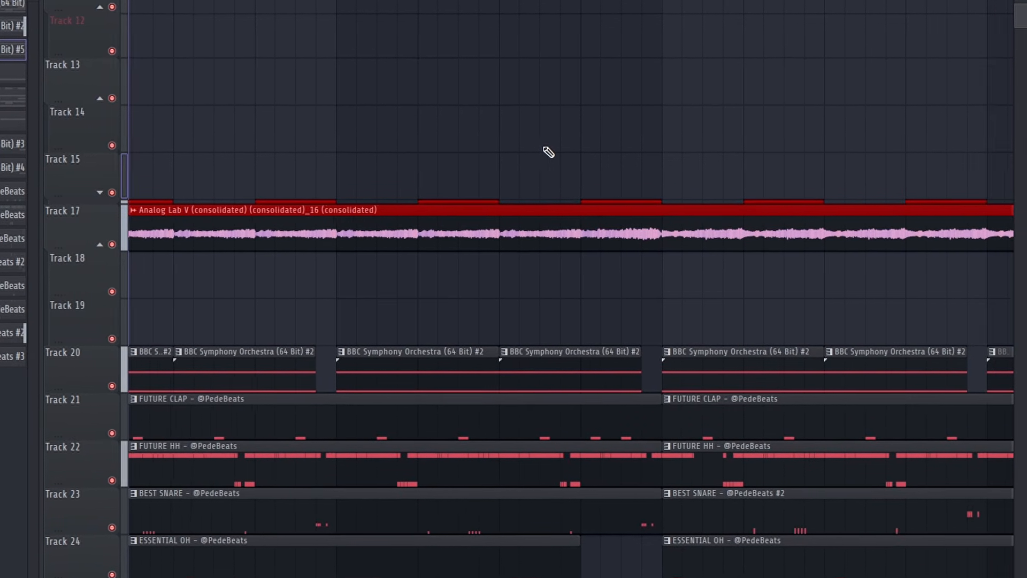
Expand the collapsed track group to show Track 16 and review the arrangement through the closing BBC Symphony Orchestra section
left_click(98, 192)
scroll(535, 289, "down", 2)
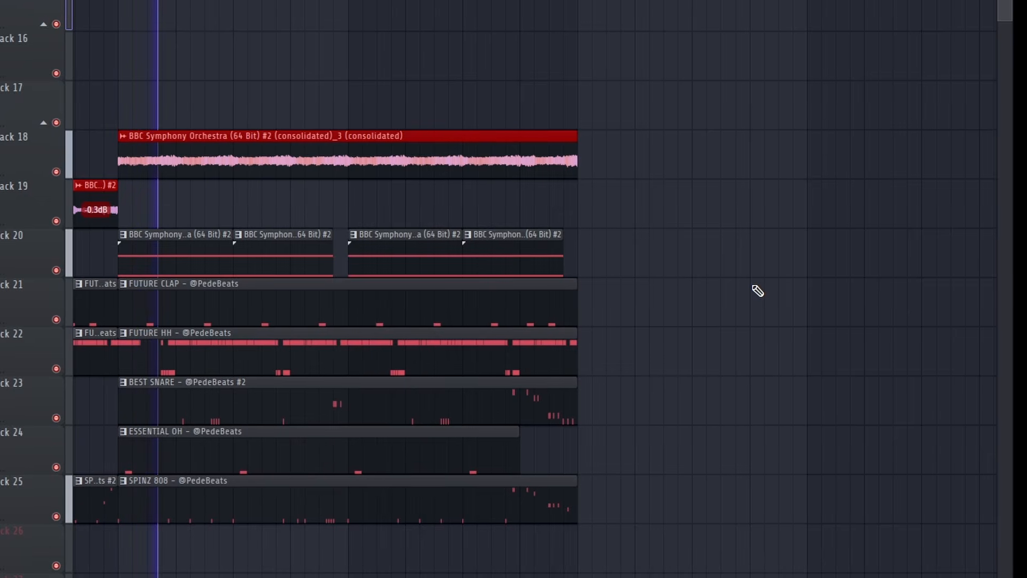
scroll(755, 291, "down", 4)
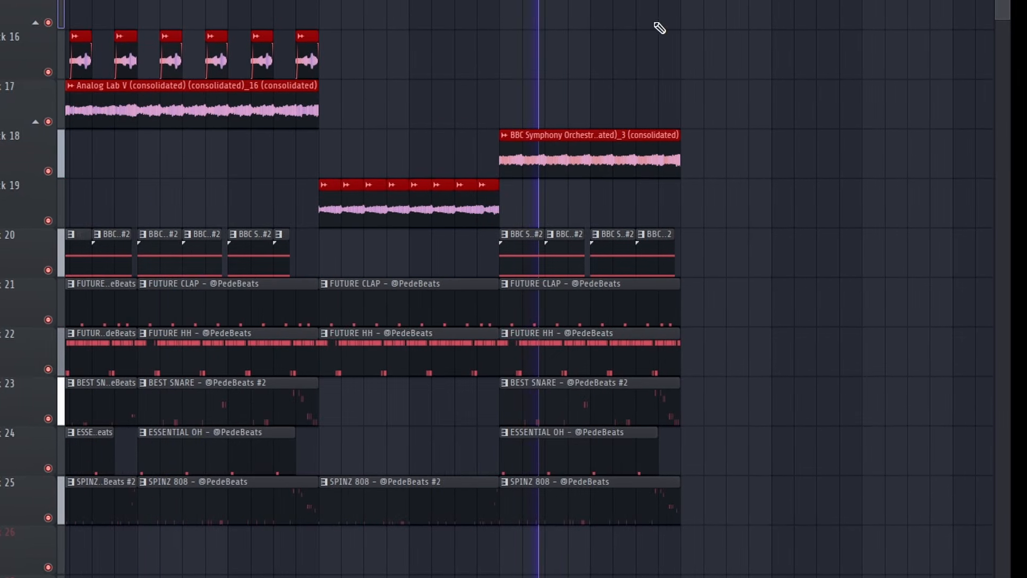
scroll(777, 268, "up", 4)
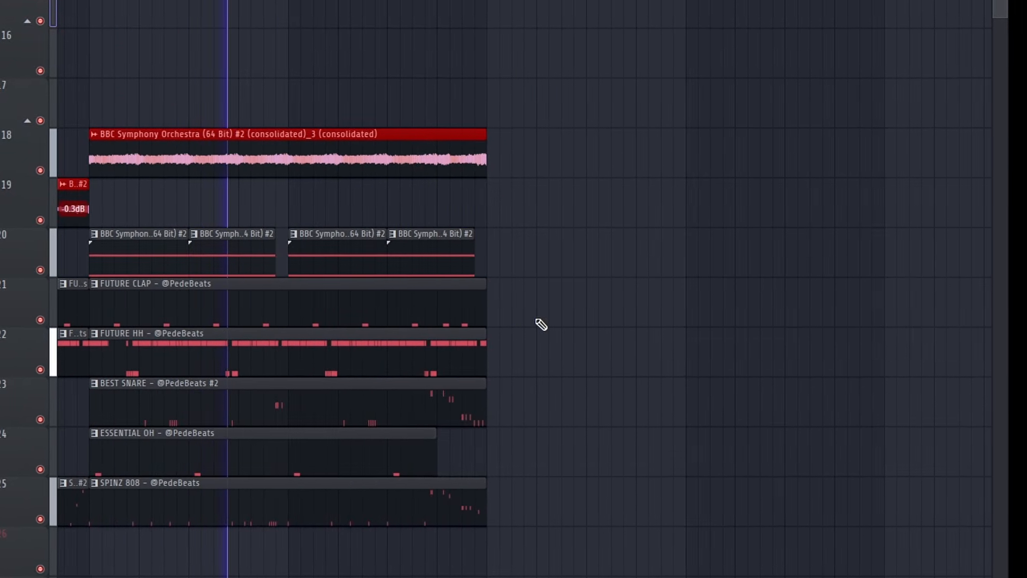